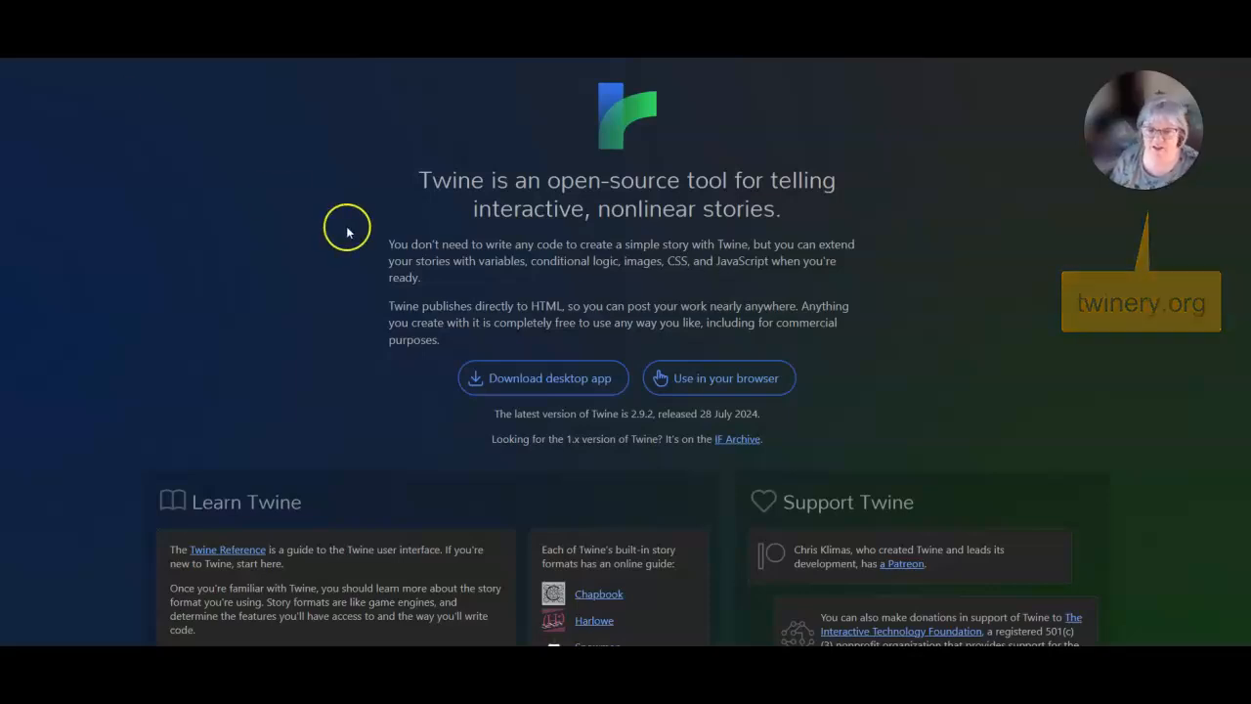
Step: Launch the browser version of Twine and skip the introduction
left_click(717, 381)
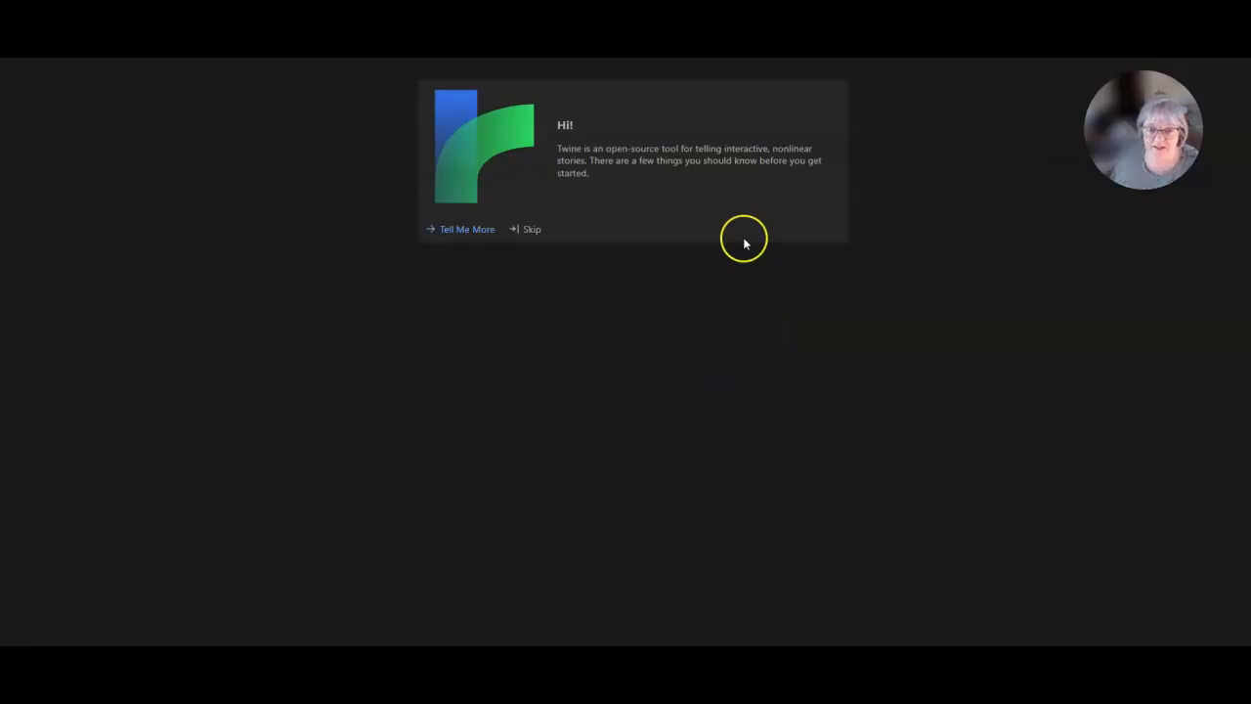
left_click(532, 233)
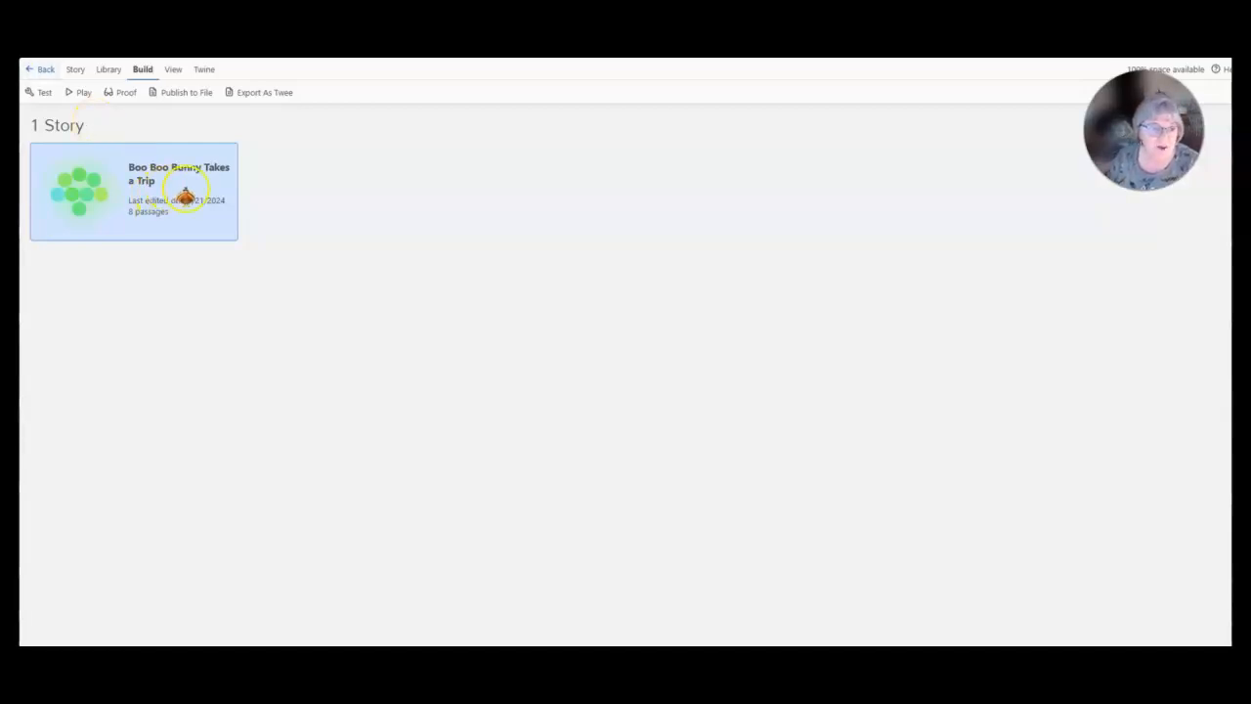
Step: Play Boo Boo Bunny Takes a Trip via Great Lake and helping the robin to the conclusion, then go back and continue to the lake instead
left_click(82, 93)
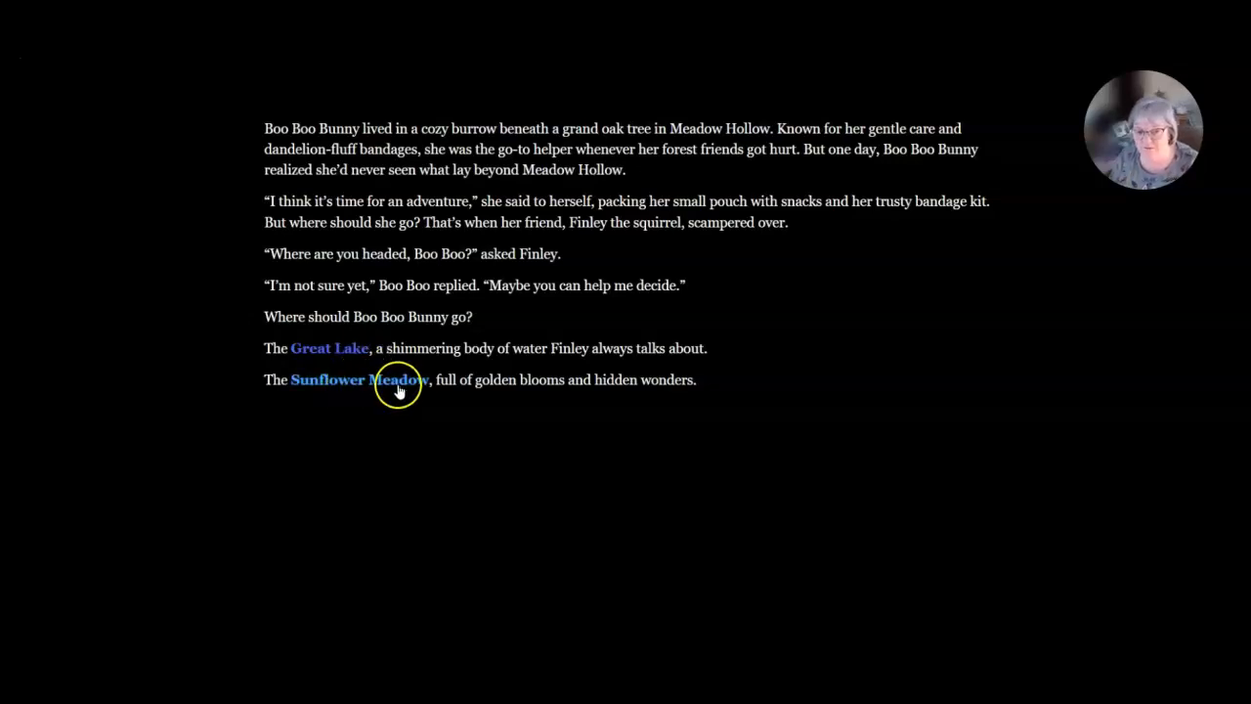
left_click(324, 357)
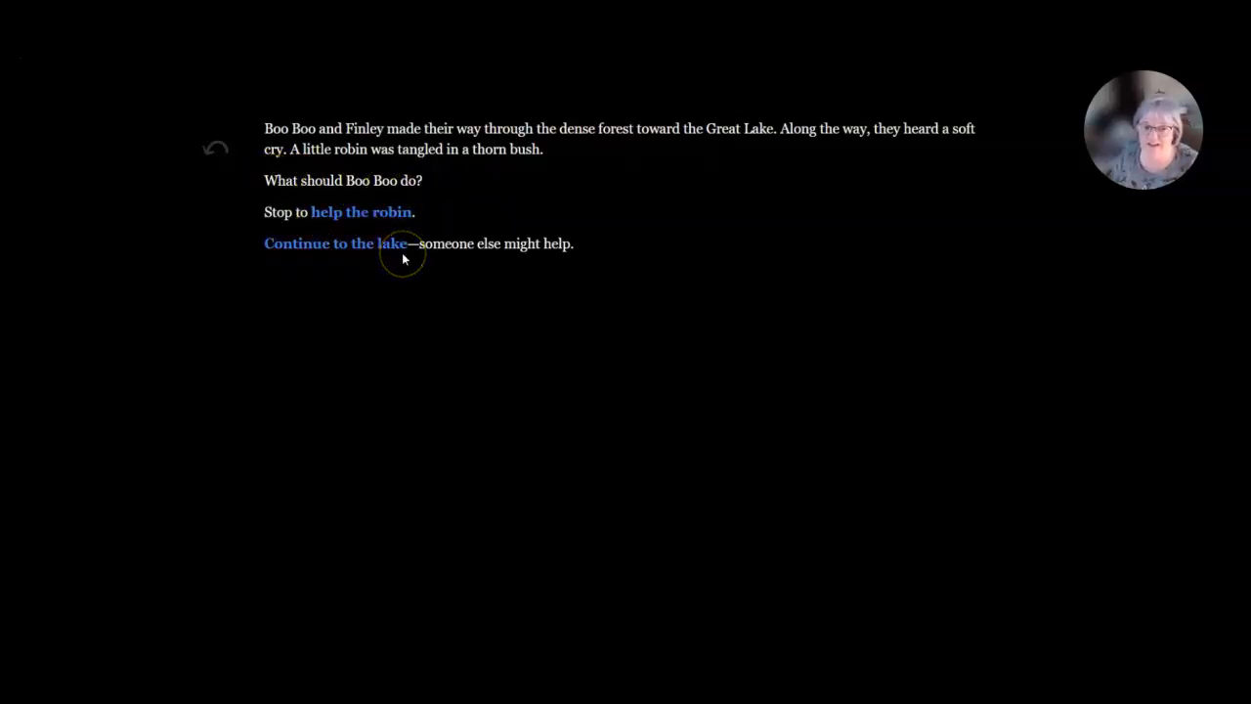
left_click(360, 217)
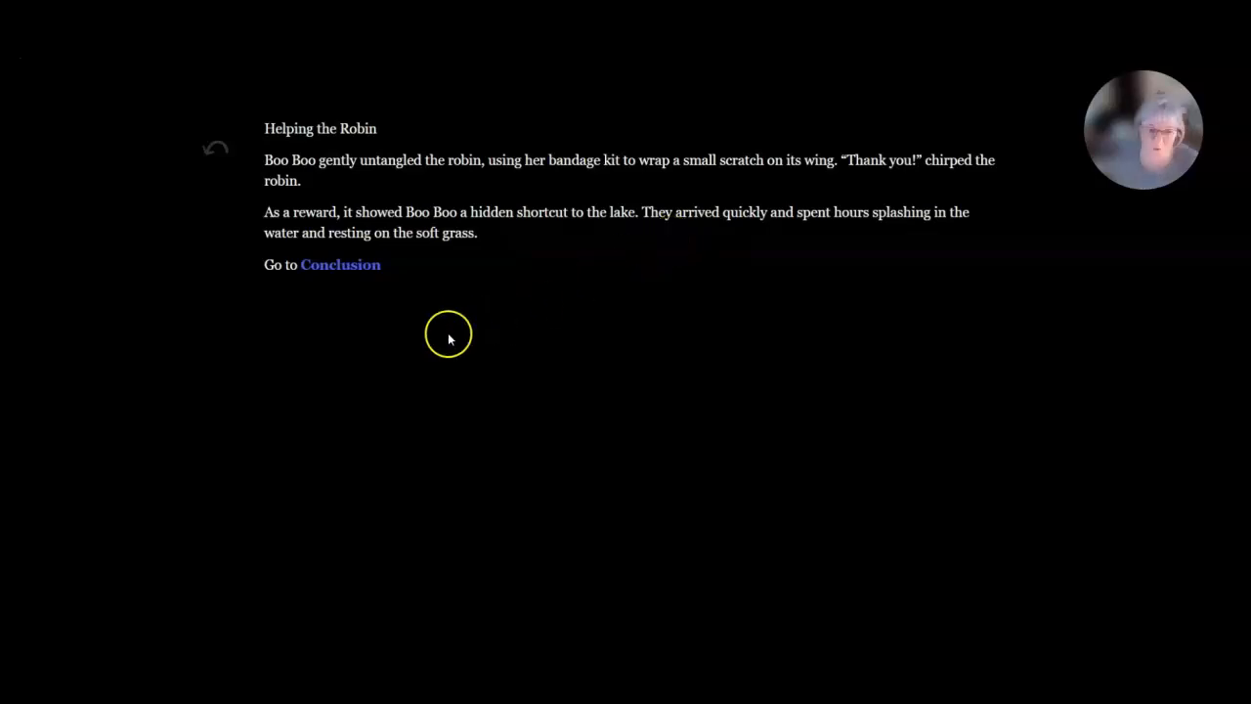
left_click(354, 268)
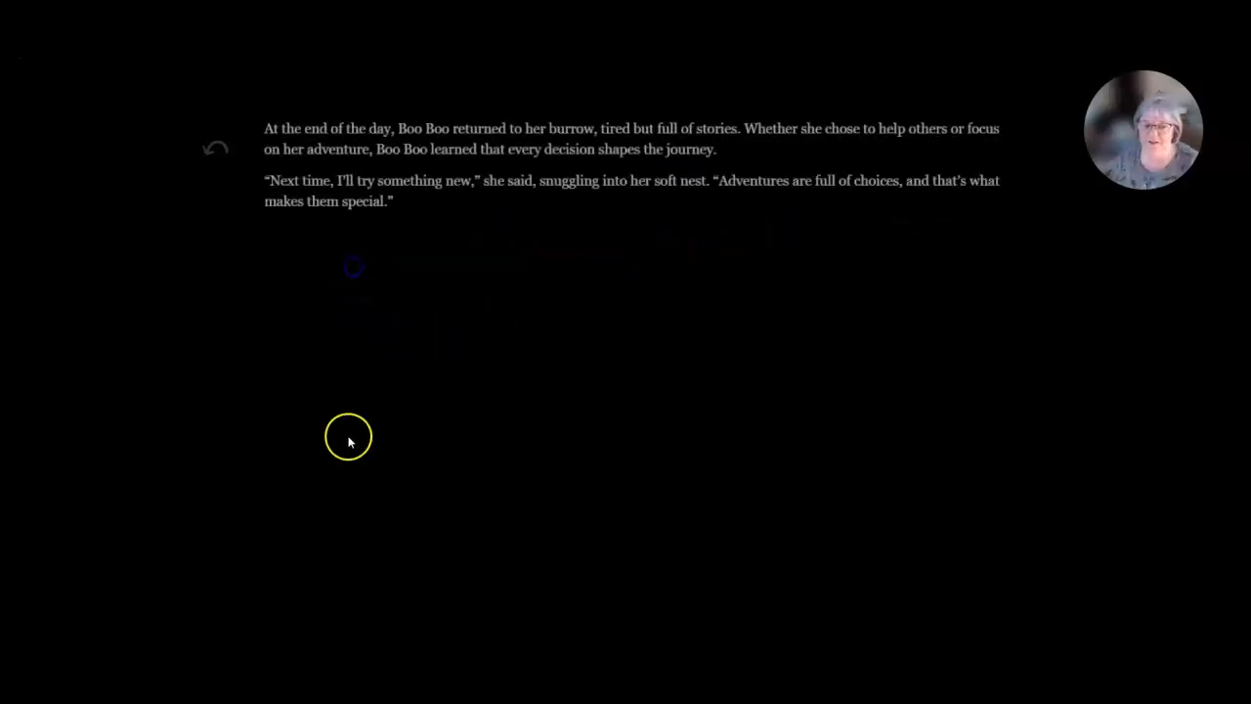
left_click(216, 152)
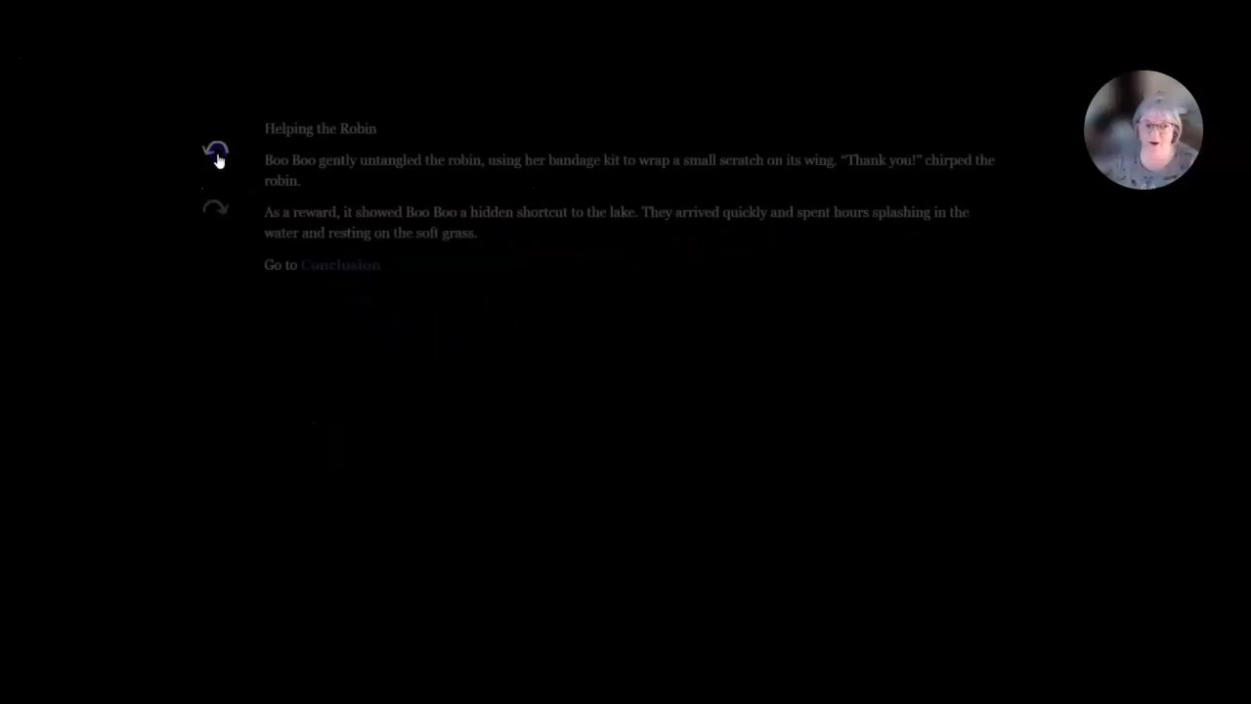
left_click(216, 154)
left_click(342, 242)
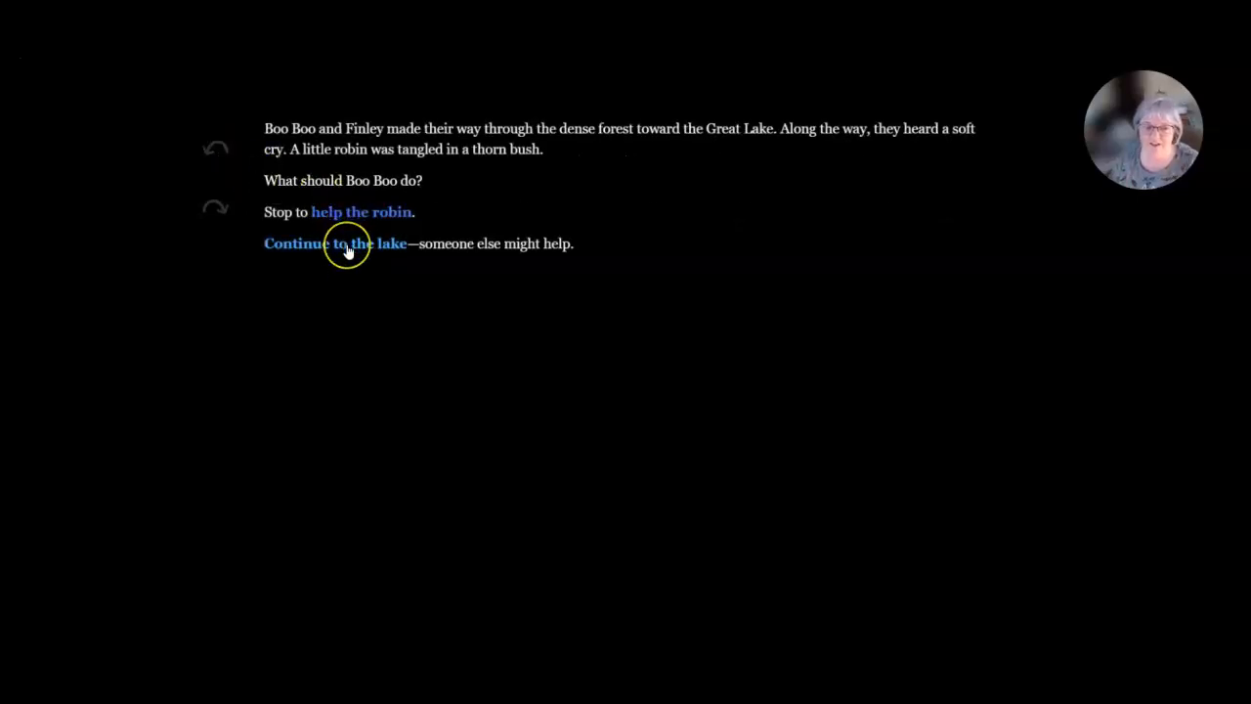
left_click(347, 251)
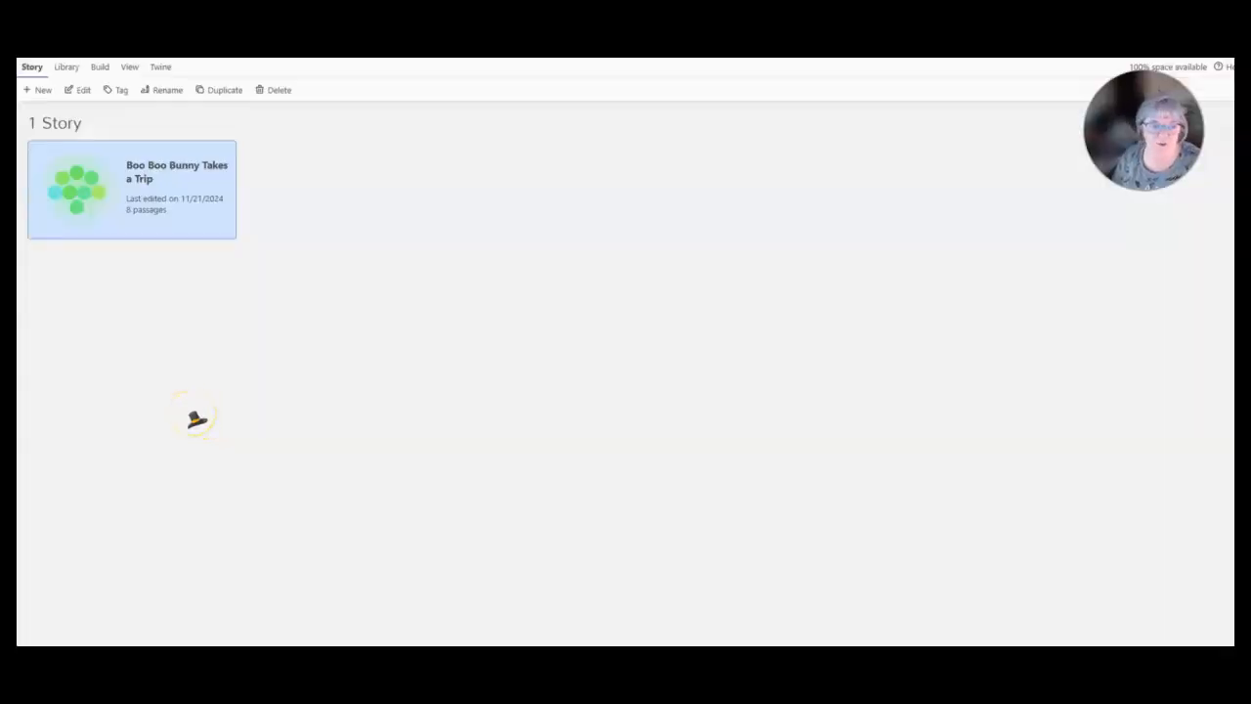
Step: Open the Boo Boo Bunny Takes a Trip story and examine its passage map, story and build options, and the Boo Boo's Trip passage text
double_click(103, 195)
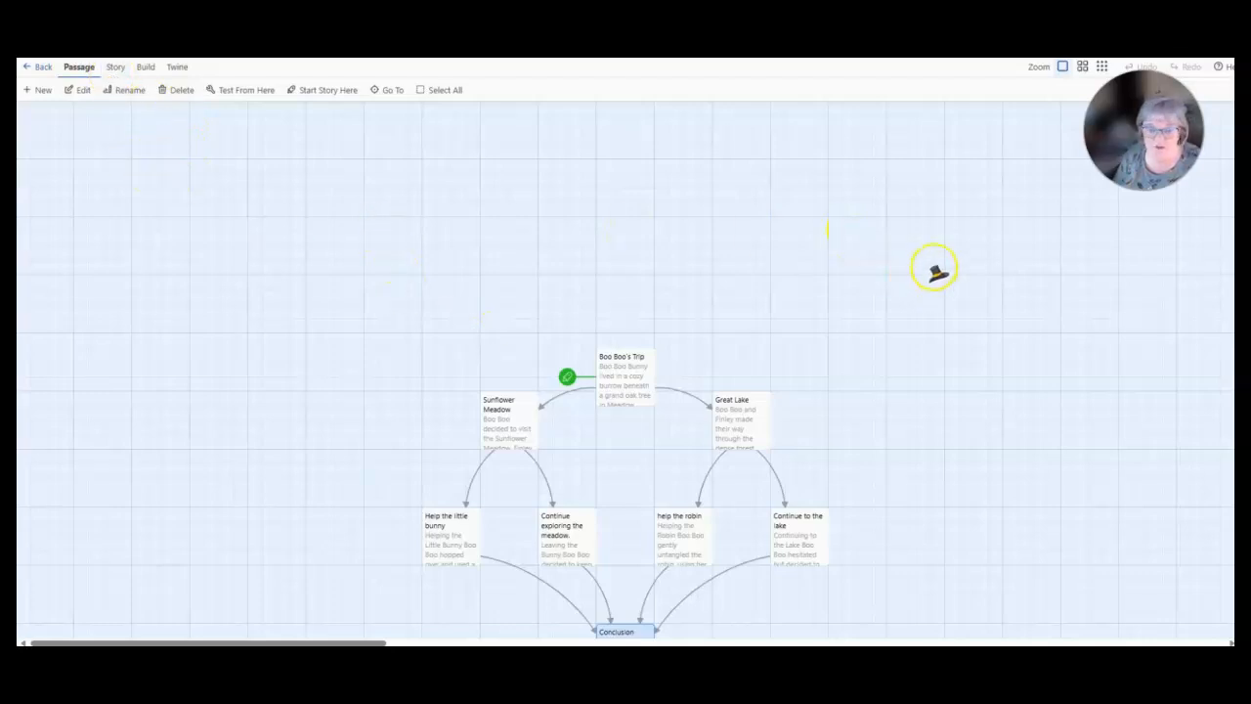
scroll(935, 272, "down", 1)
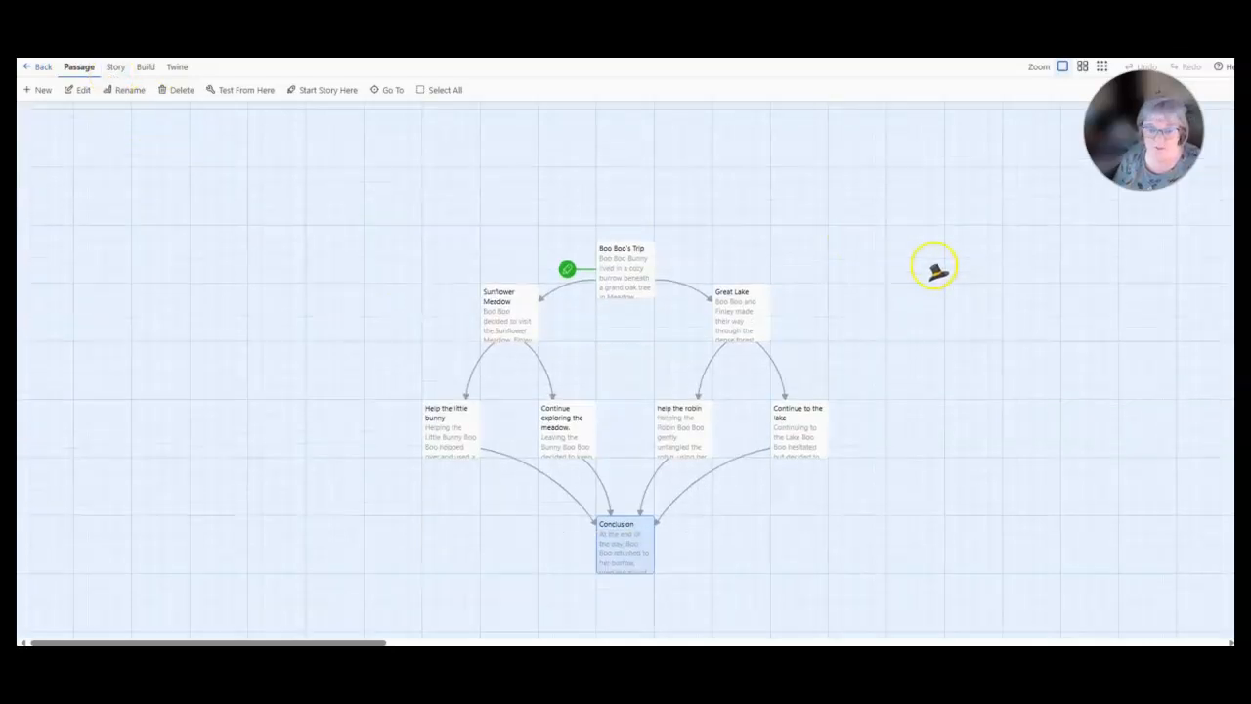
left_click(115, 71)
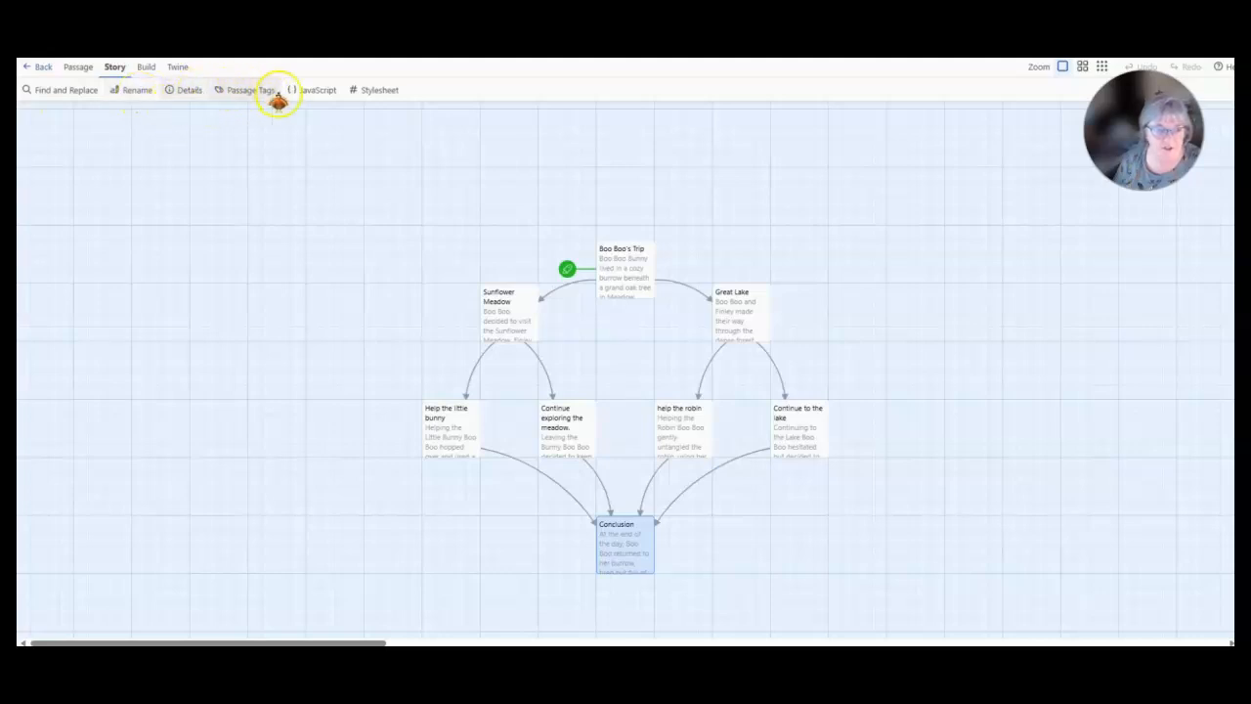
left_click(148, 68)
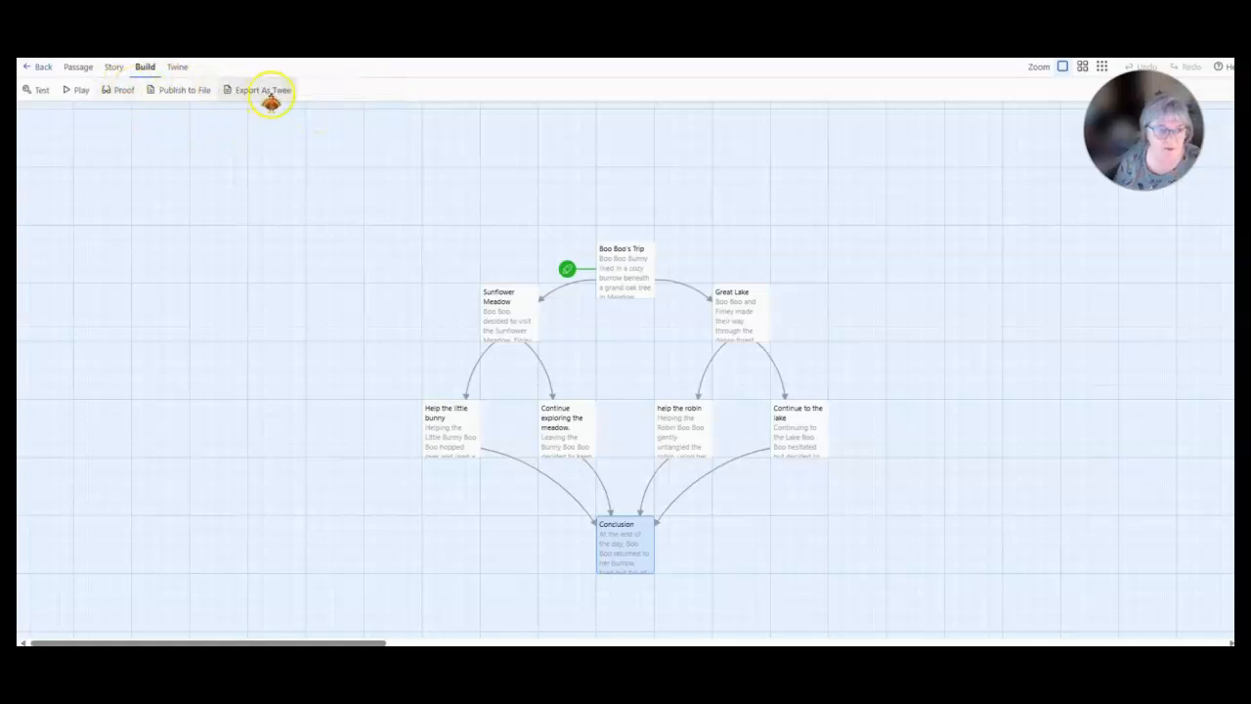
left_click(77, 68)
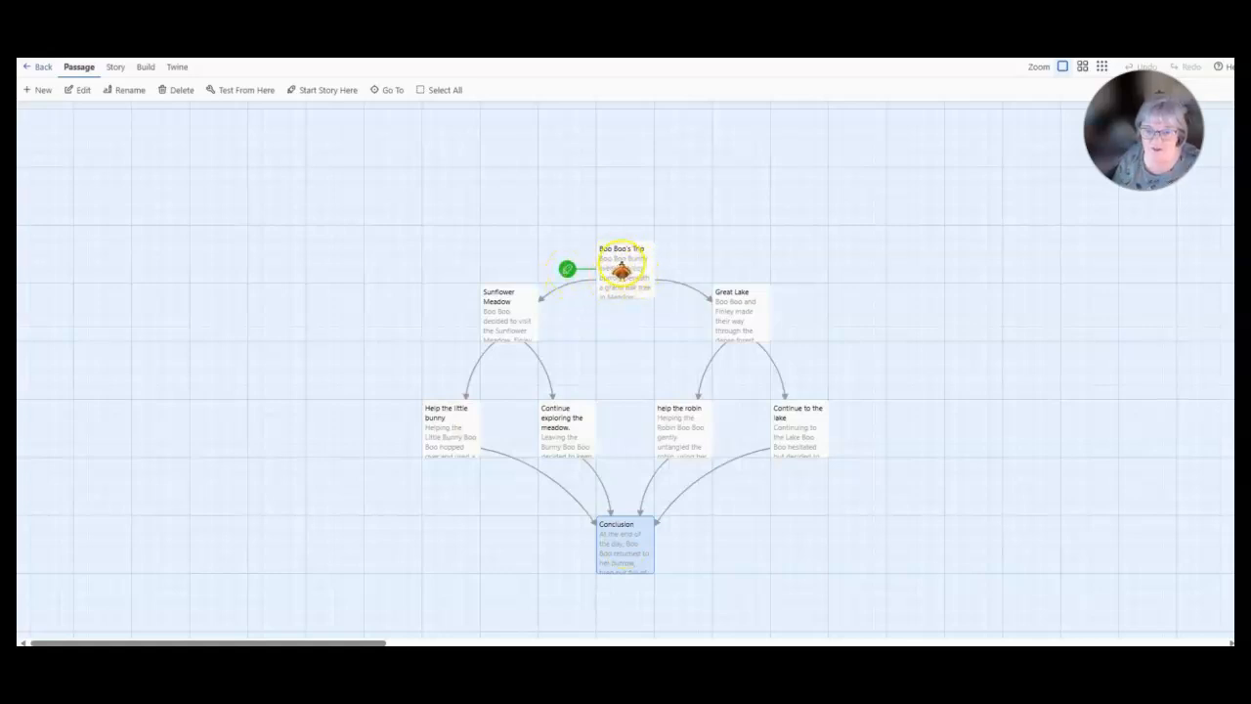
double_click(620, 270)
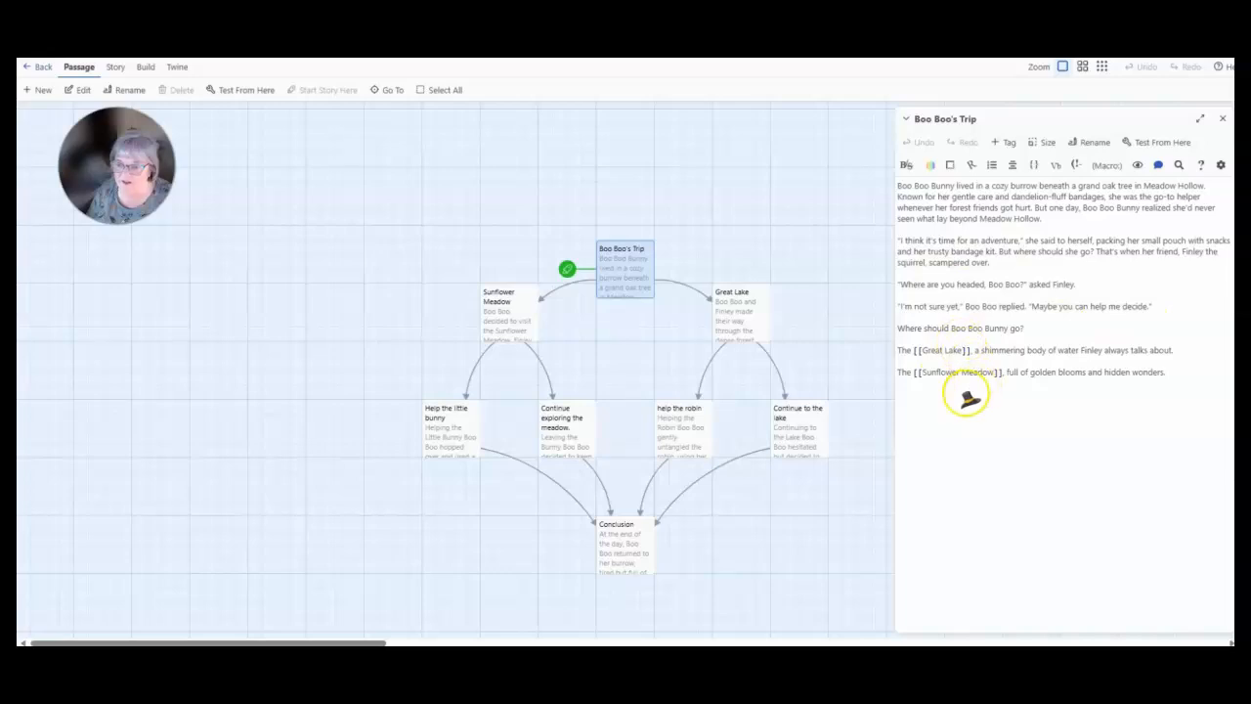
Step: Return to the story library and create a new story named "Boo Boo"
left_click(39, 67)
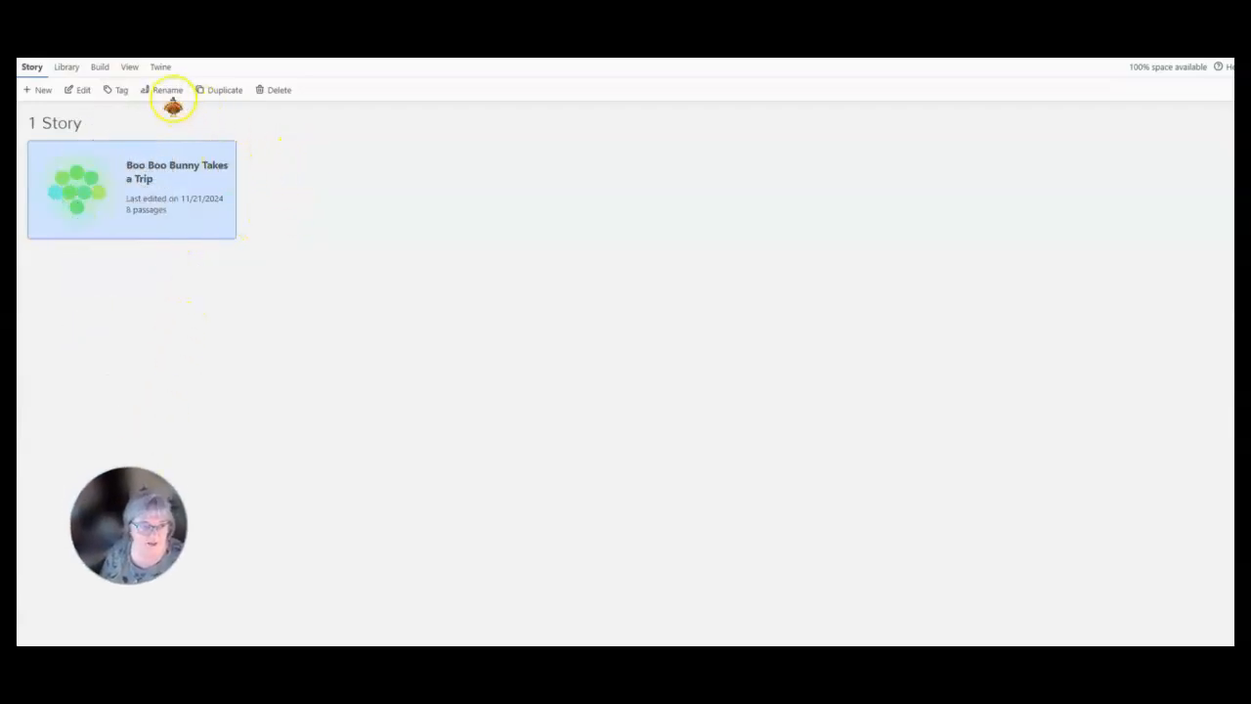
left_click(36, 91)
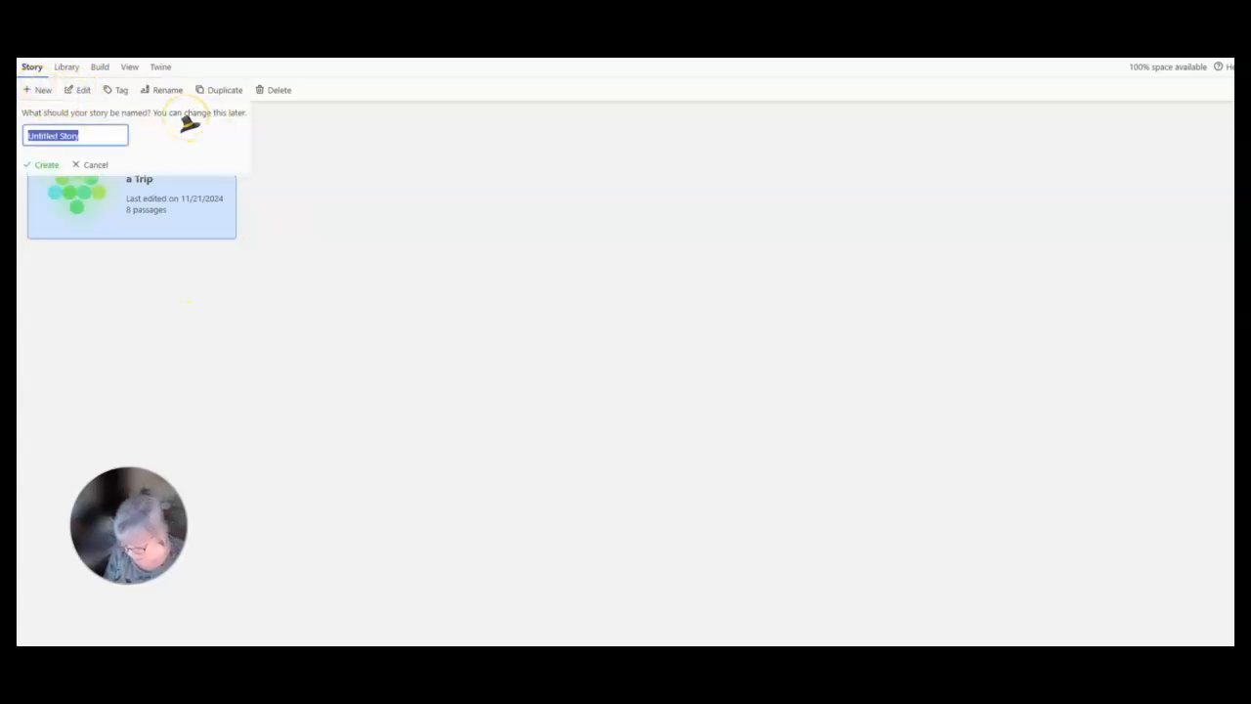
type("Boo")
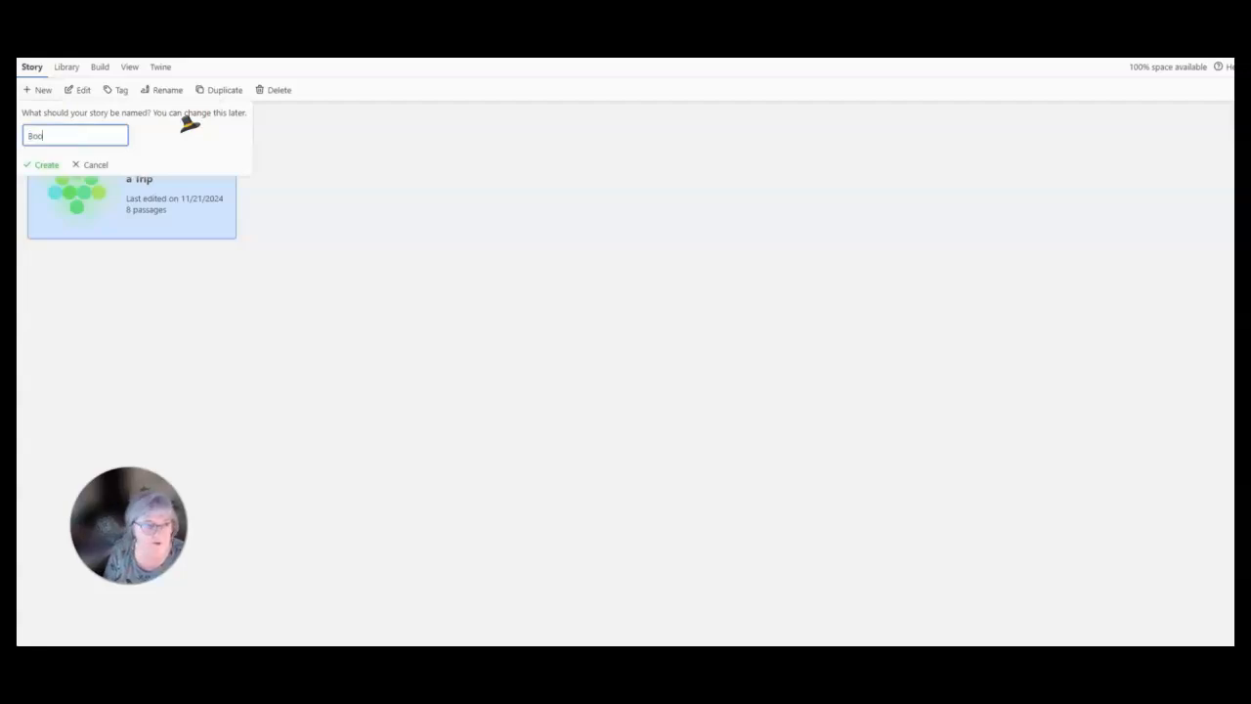
type(" Boo")
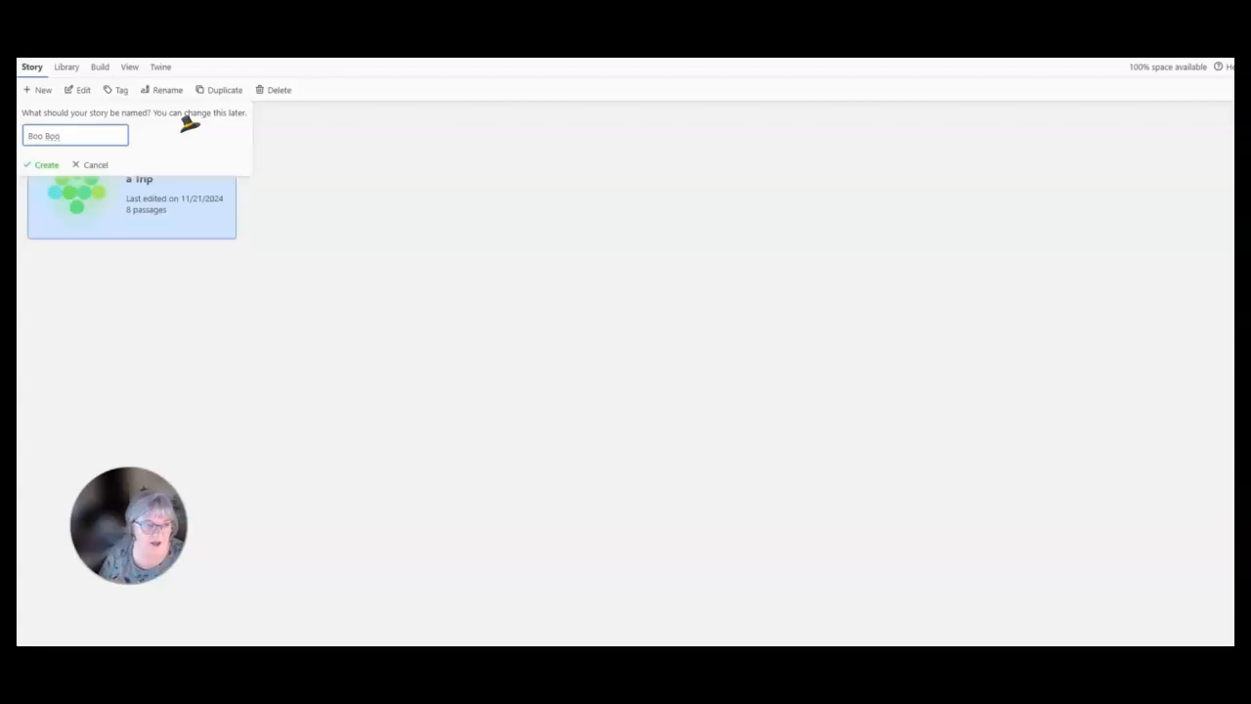
left_click(47, 166)
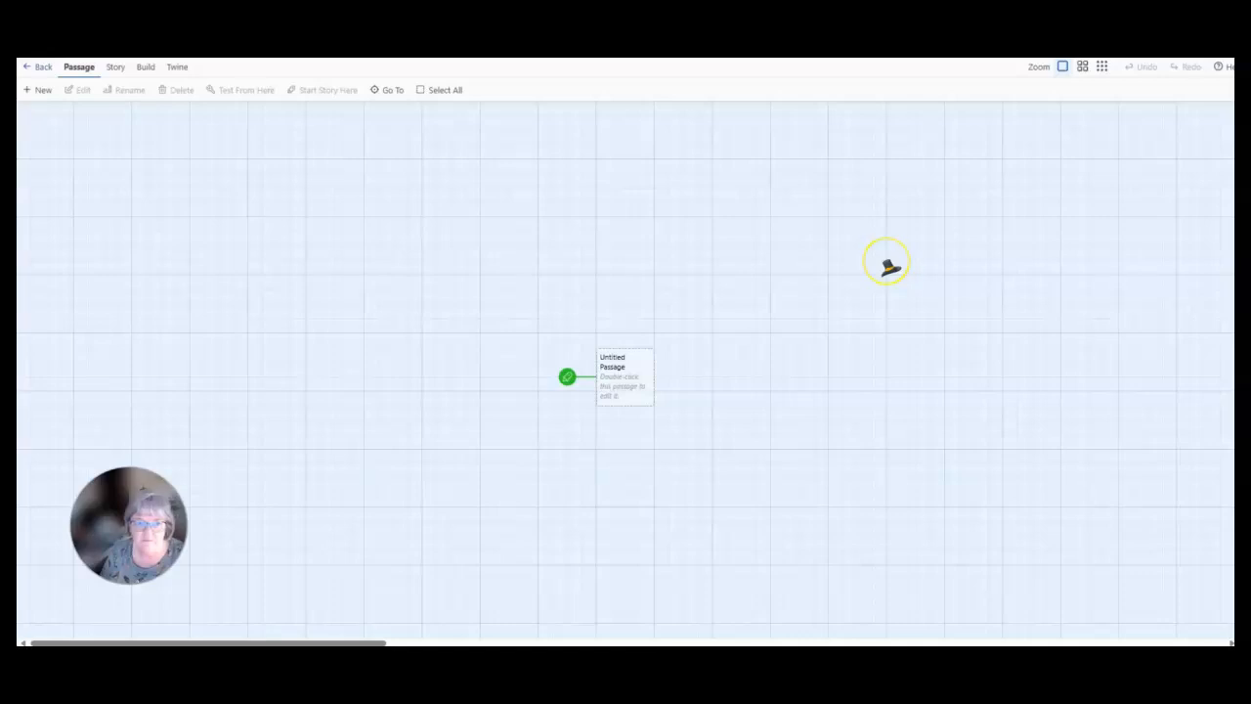
Step: Fill the untitled passage with the Boo Boo Bunny opening, ending with "Where should Boo Boo Bunny go?" and the Great Lake and Sunflower Meadow choices
double_click(616, 381)
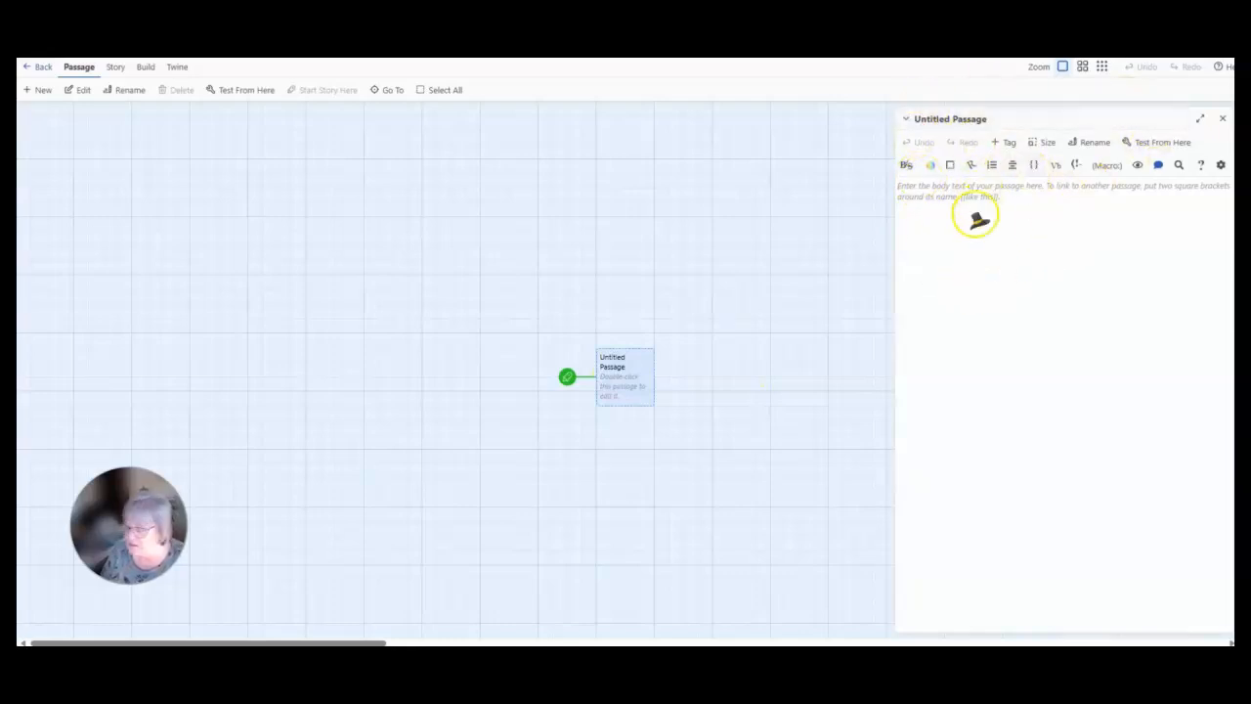
left_click(934, 197)
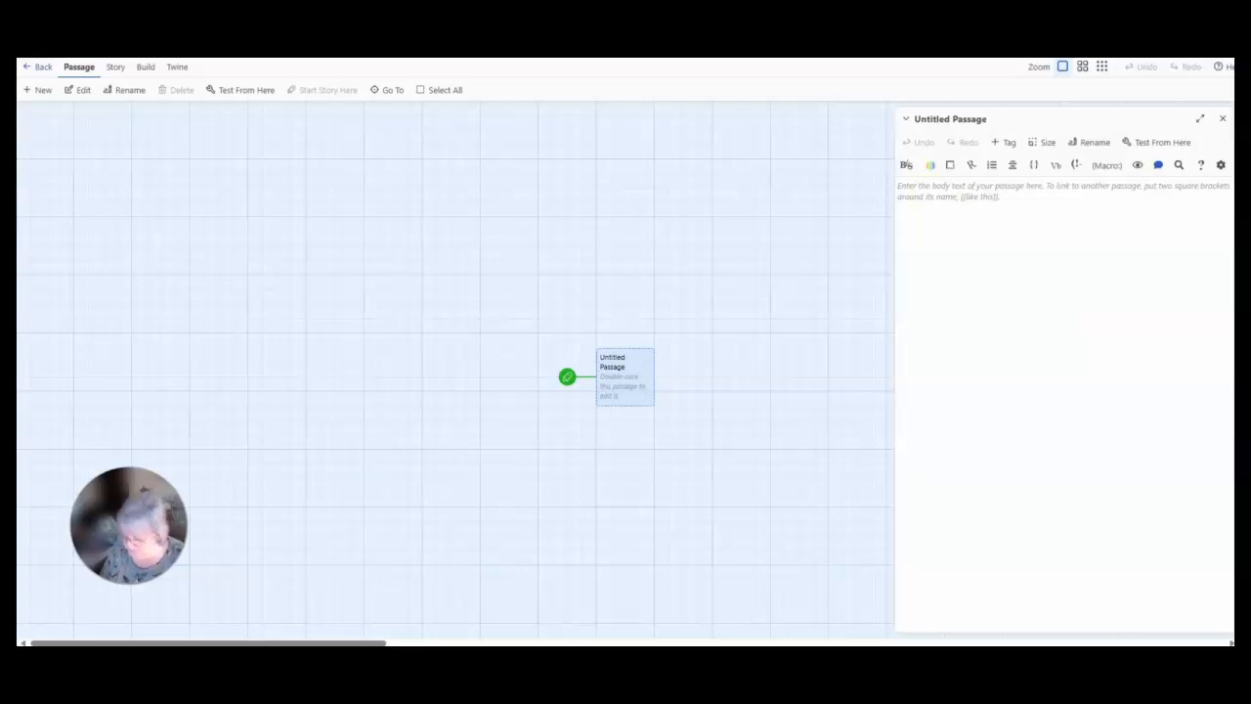
left_click(934, 189)
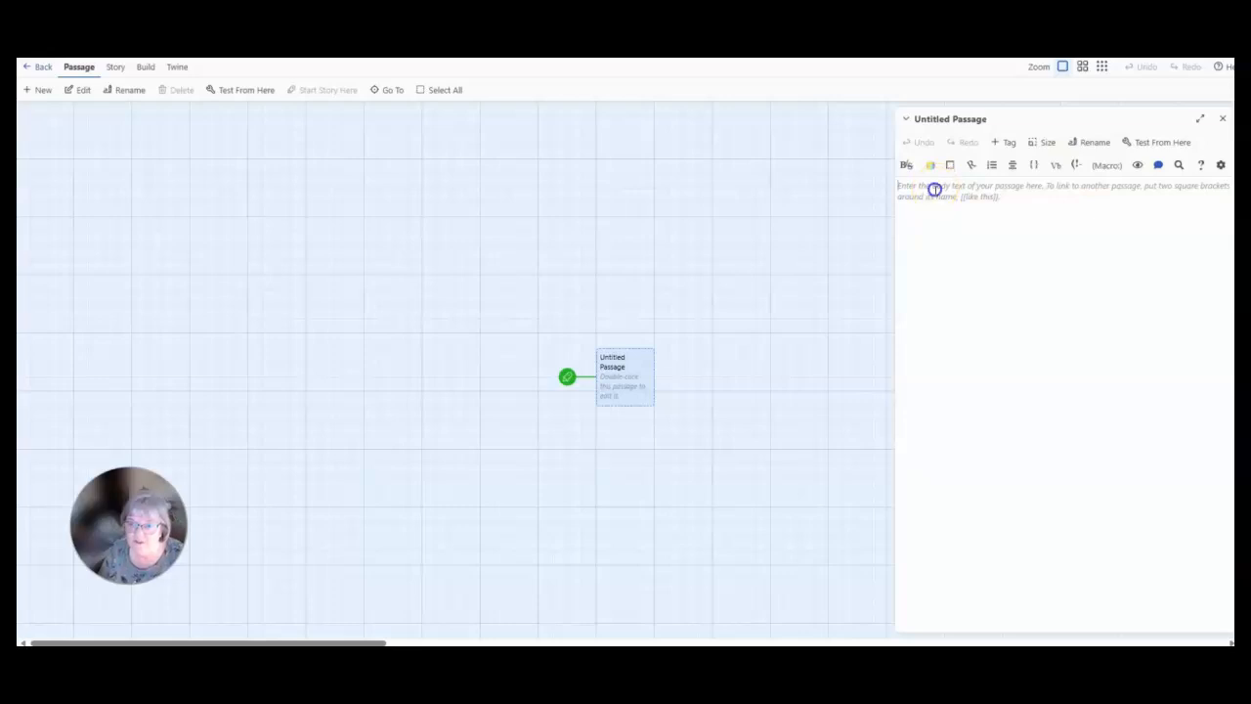
type("Boo Boo Bunny lived in a cozy burrow beneath a grand oak tree in Meadow Hollow. Known for her gentle care and dandelion-fluff bandages, she was the go-to helper whenever her forest friends got hurt. But one day, Boo Boo Bunny realized she'd never seen what lay beyond Meadow Hollow.  \"I think it's time for an adventure,\" she said to herself, packing her small pouch with snacks and her trusty bandage kit. But where should she go? That's when her friend, Finley the squirrel, scampered over.  \"Where are you headed, Boo Boo?\" asked Finley.  \"I'm not sure yet,\" Boo Boo replied. \"Maybe you can help me decide.\"")
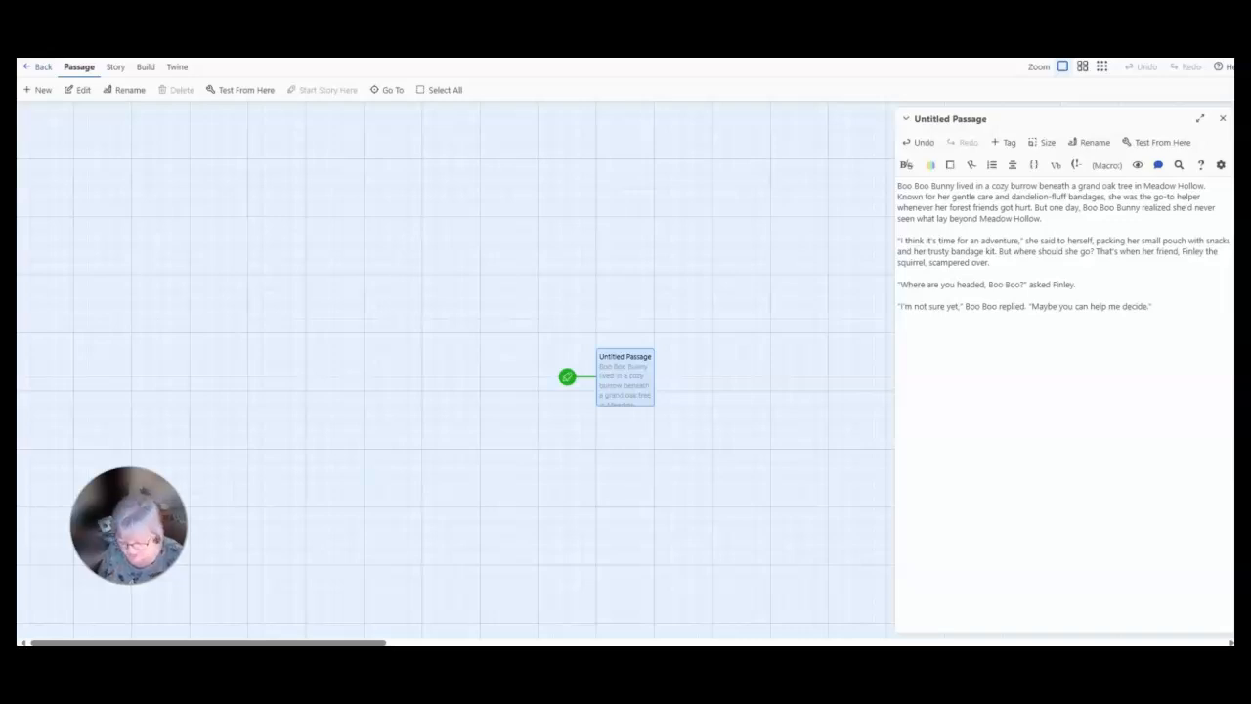
left_click(975, 339)
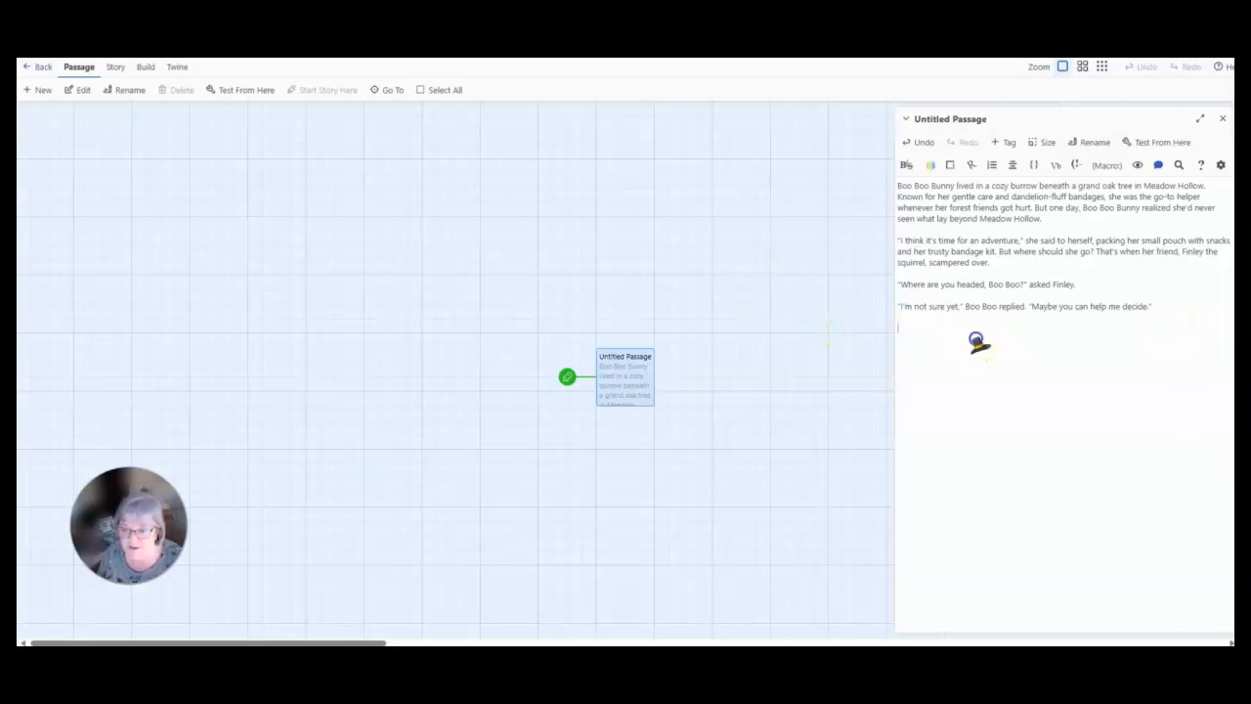
type("Where should Boo Boo Bunny go? The Great Lake, a shimmering body of water Finley always talks about. The Sunflower Meadow, full of golden blooms and hidden wonders.")
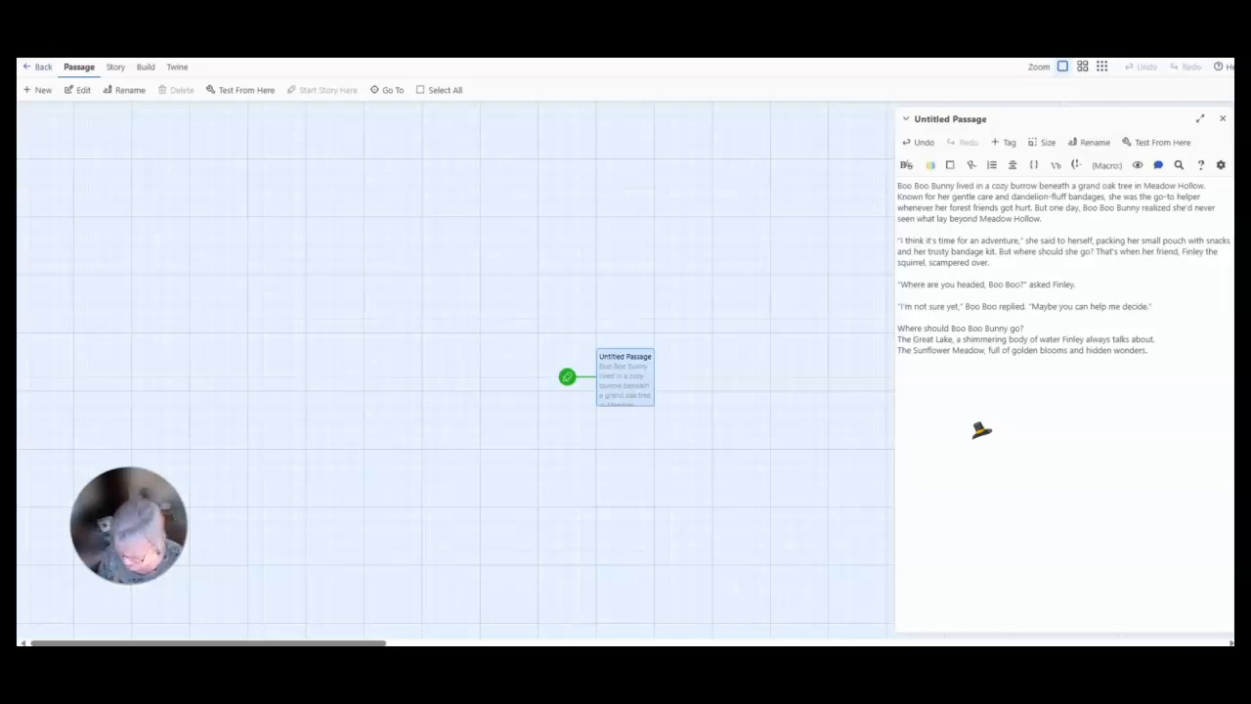
Step: Turn "Great Lake" into a passage link with double square brackets and place the new passage to the lower left of the opening passage
type("[[")
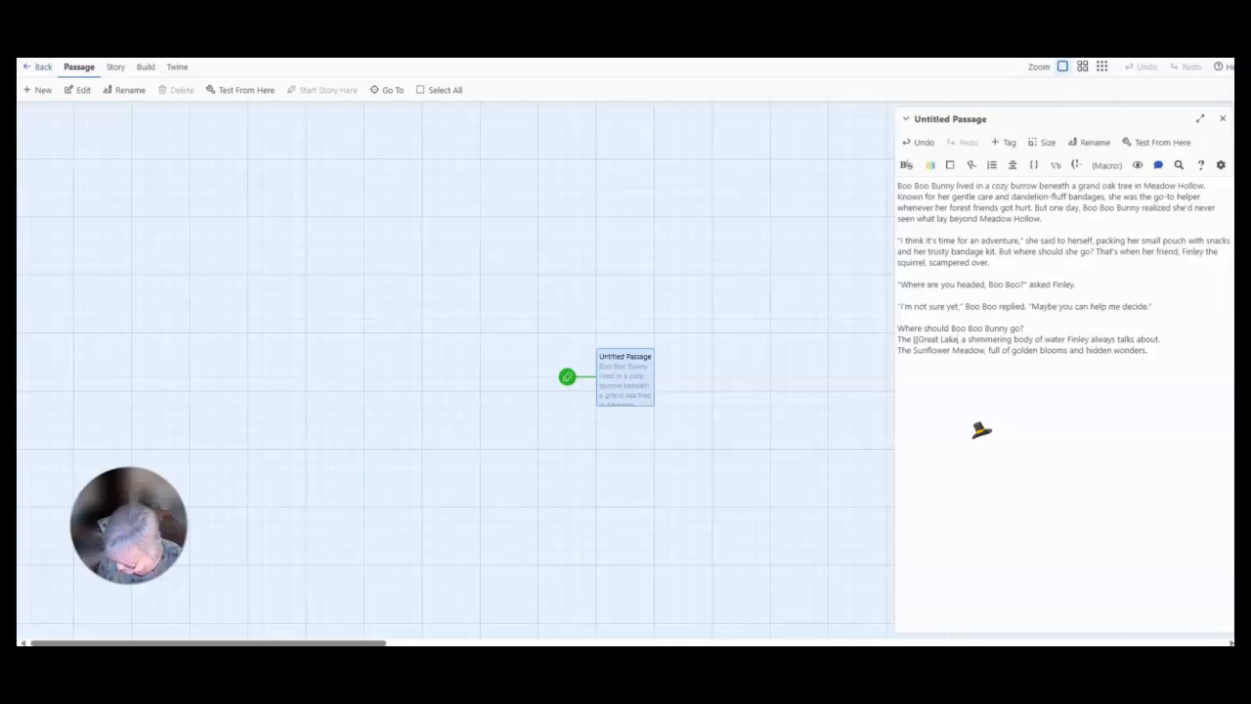
type("]]")
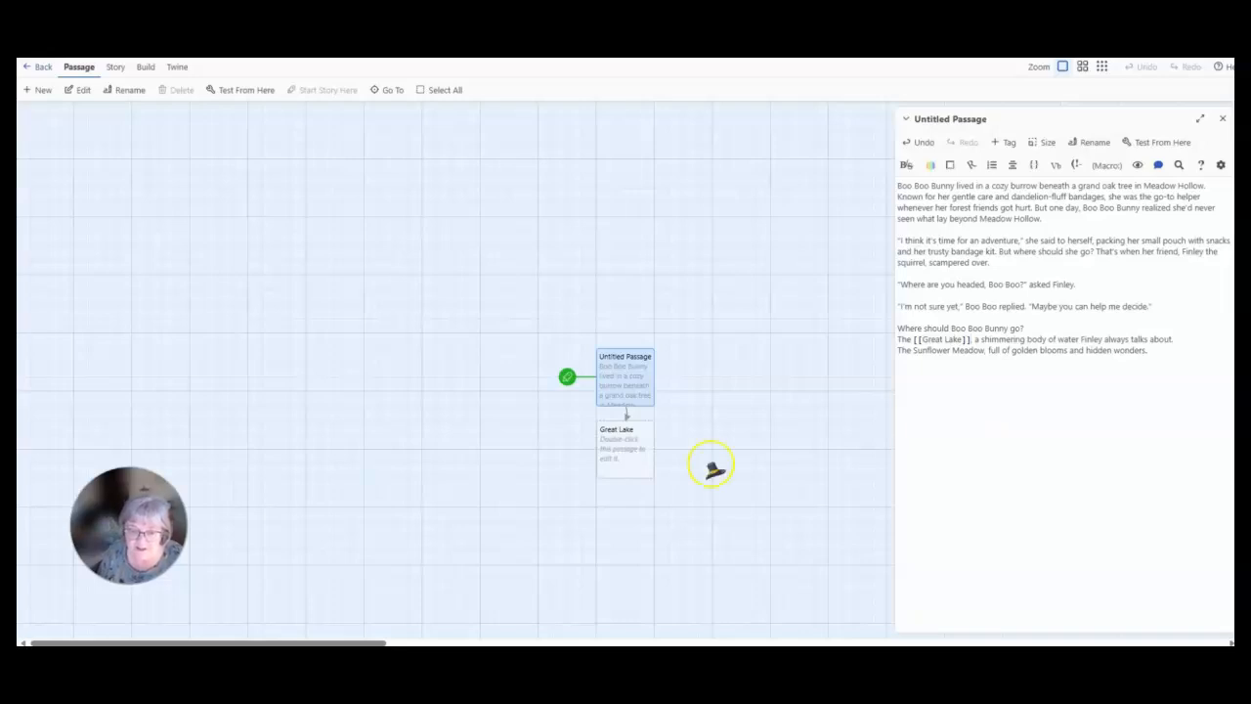
left_click_drag(631, 445, 517, 410)
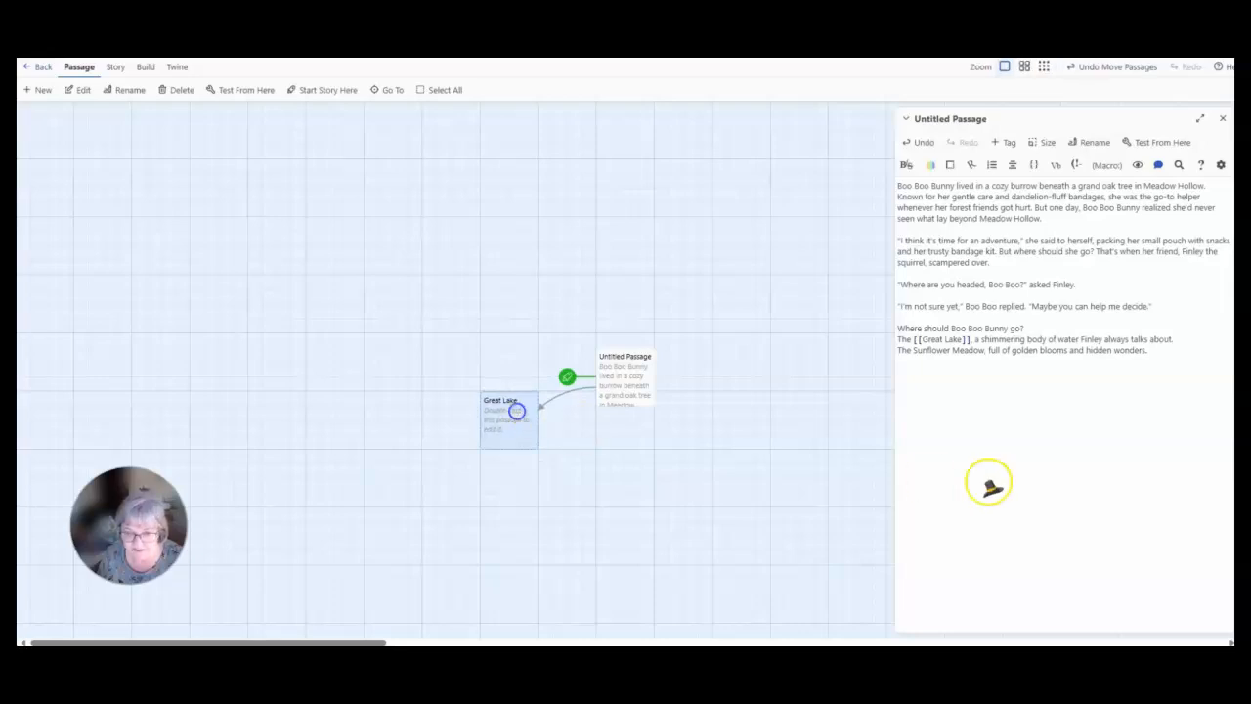
Step: Turn "Sunflower Meadow" into a double-bracket link, place its passage to the lower right of the opening passage, and shift the opening passage slightly up
left_click(914, 351)
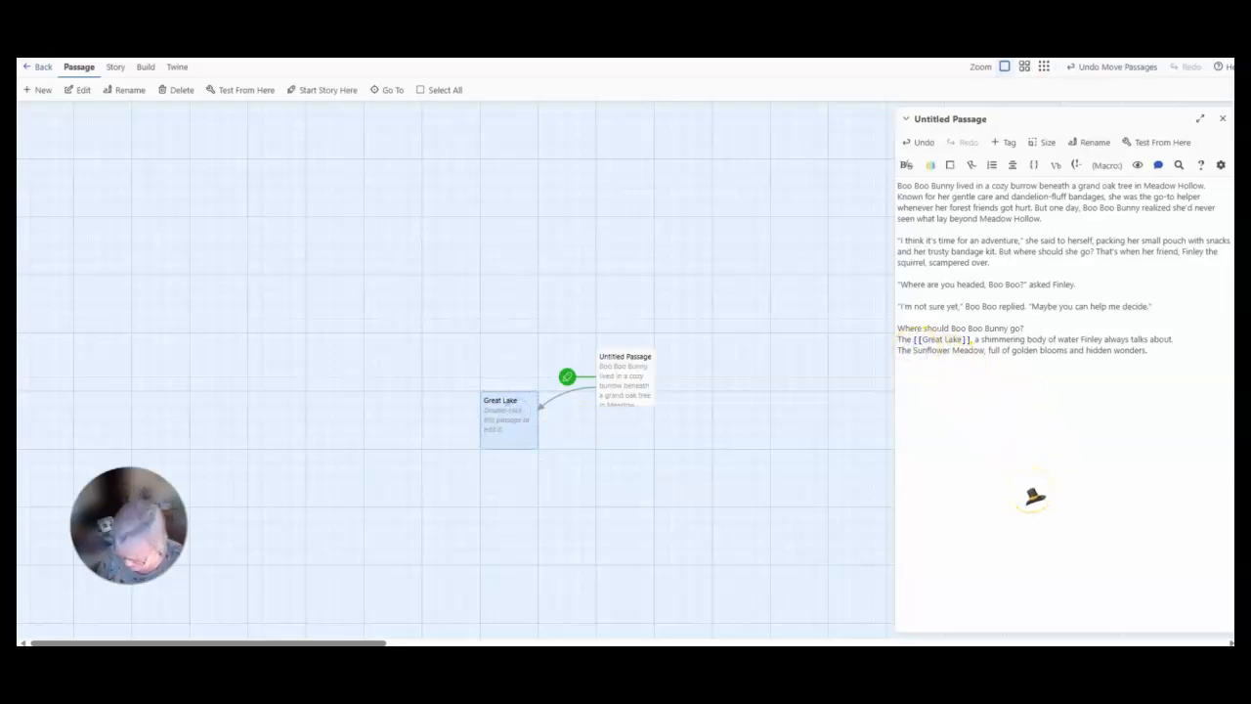
type("[[")
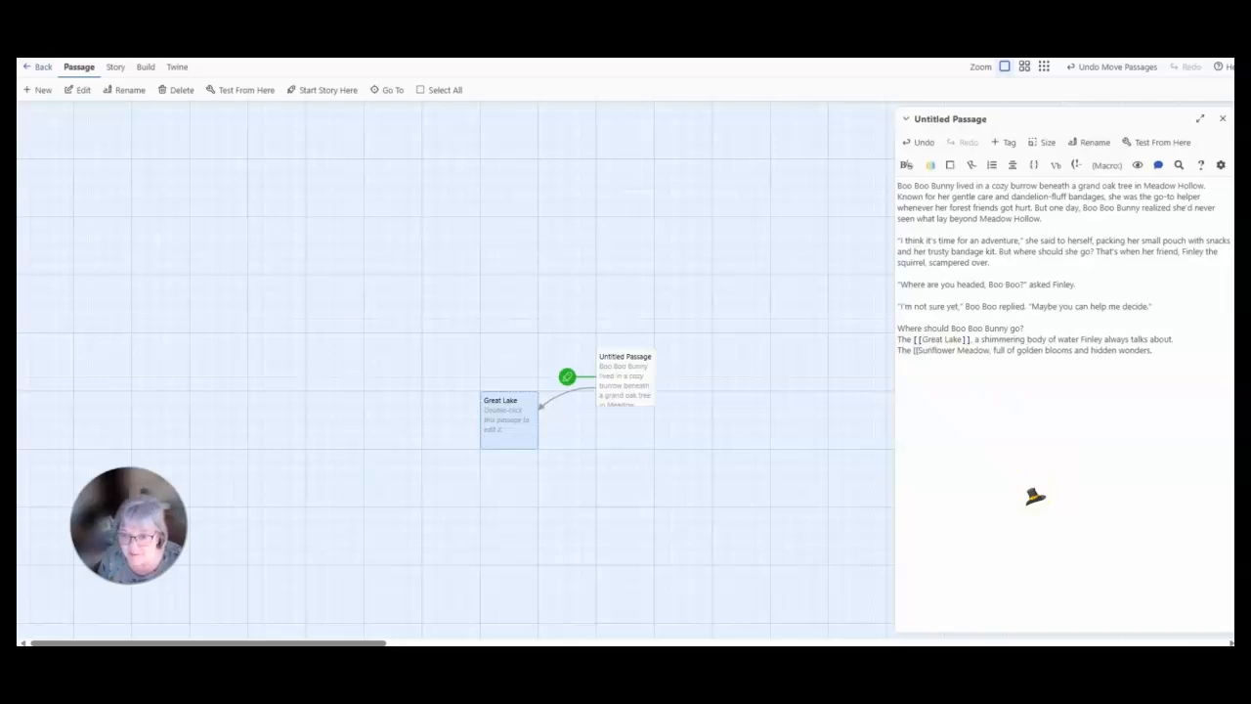
left_click(989, 350)
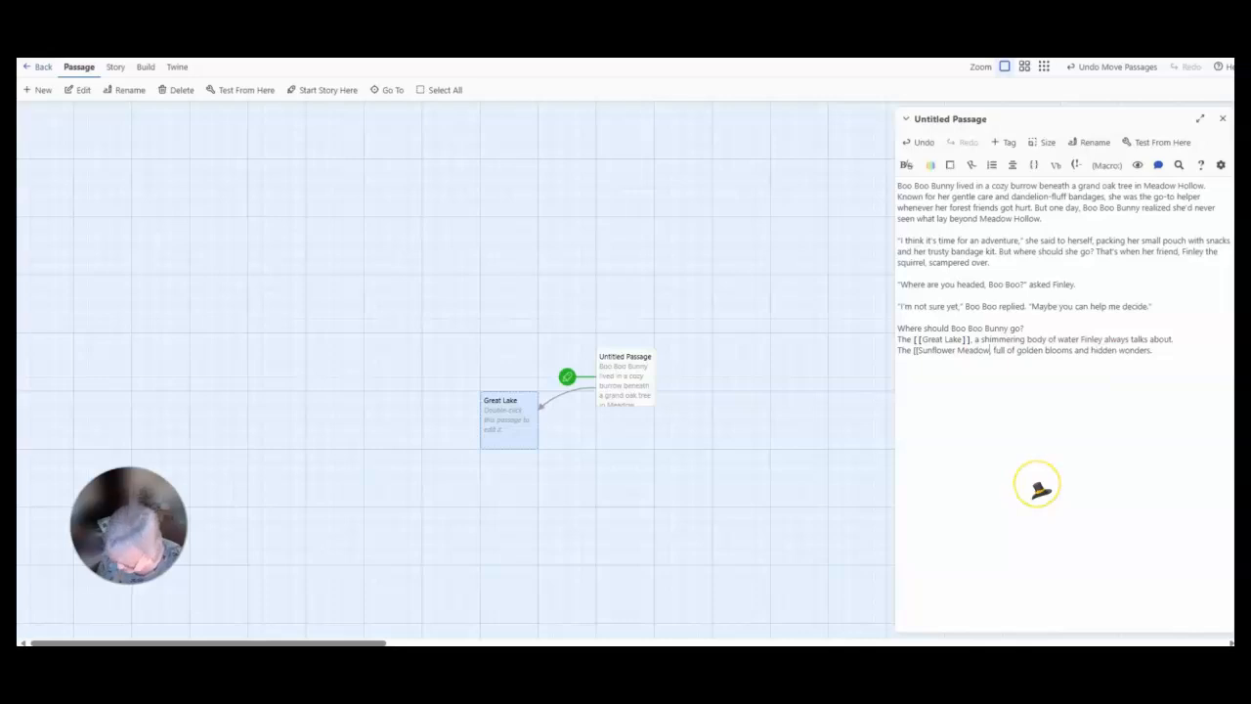
type("]]")
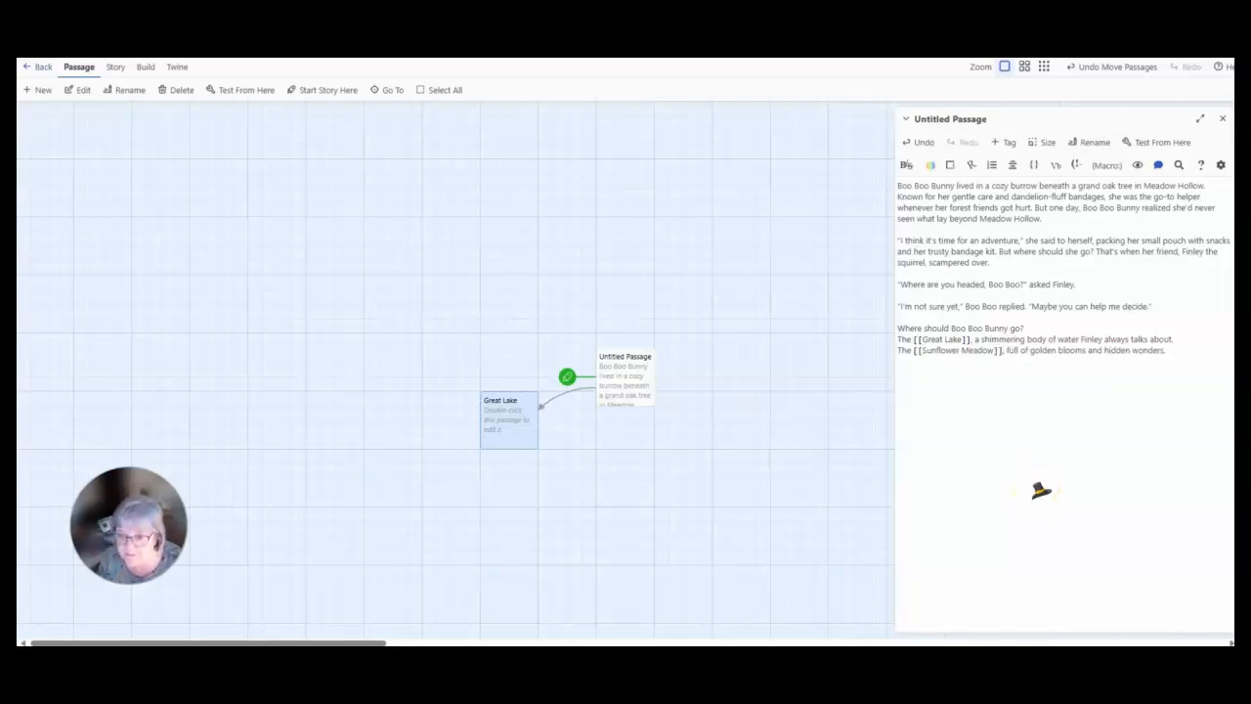
left_click_drag(628, 446, 731, 411)
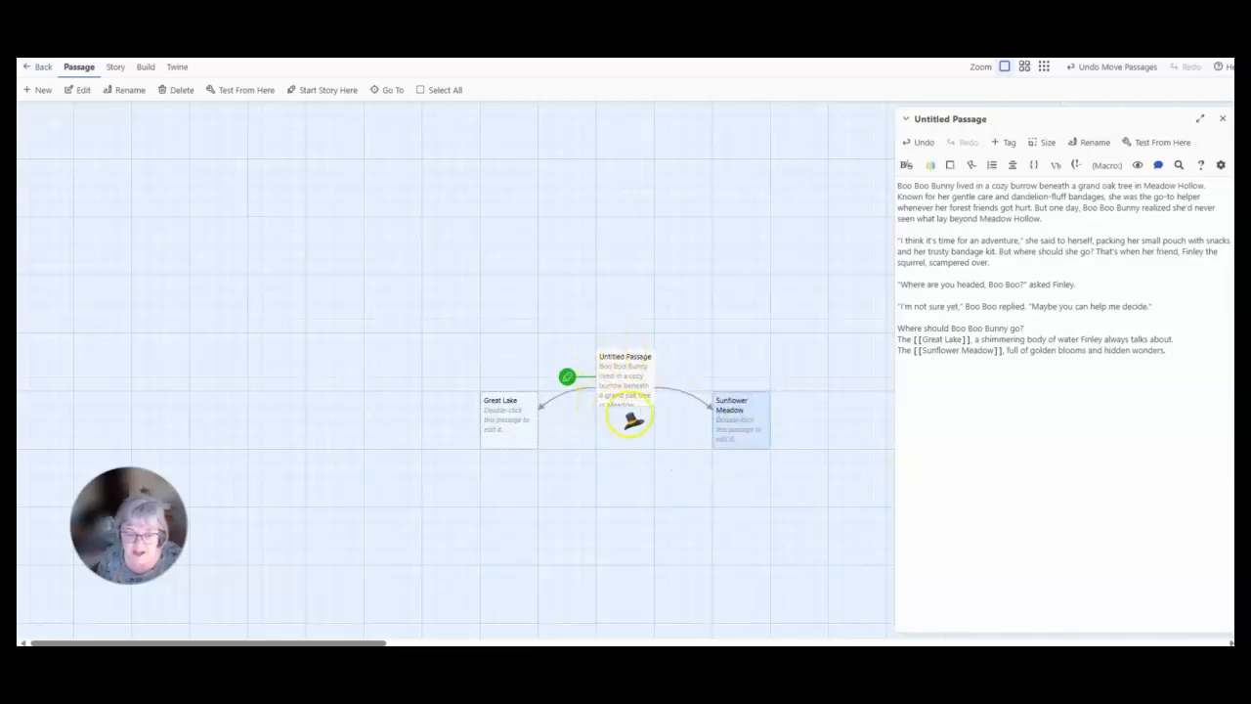
left_click_drag(626, 379, 629, 364)
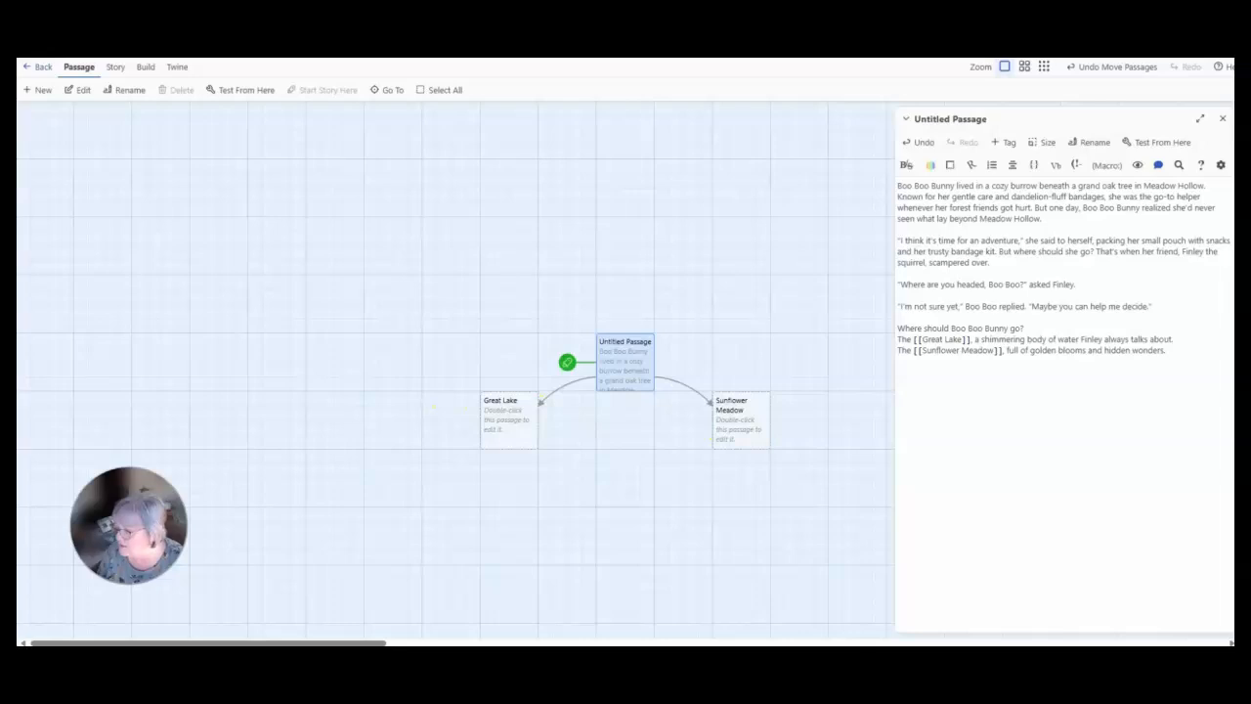
Step: Fill the Great Lake passage with the tangled-robin scene and its two choices, making "Stop to help the robin." a double-bracket link
double_click(512, 427)
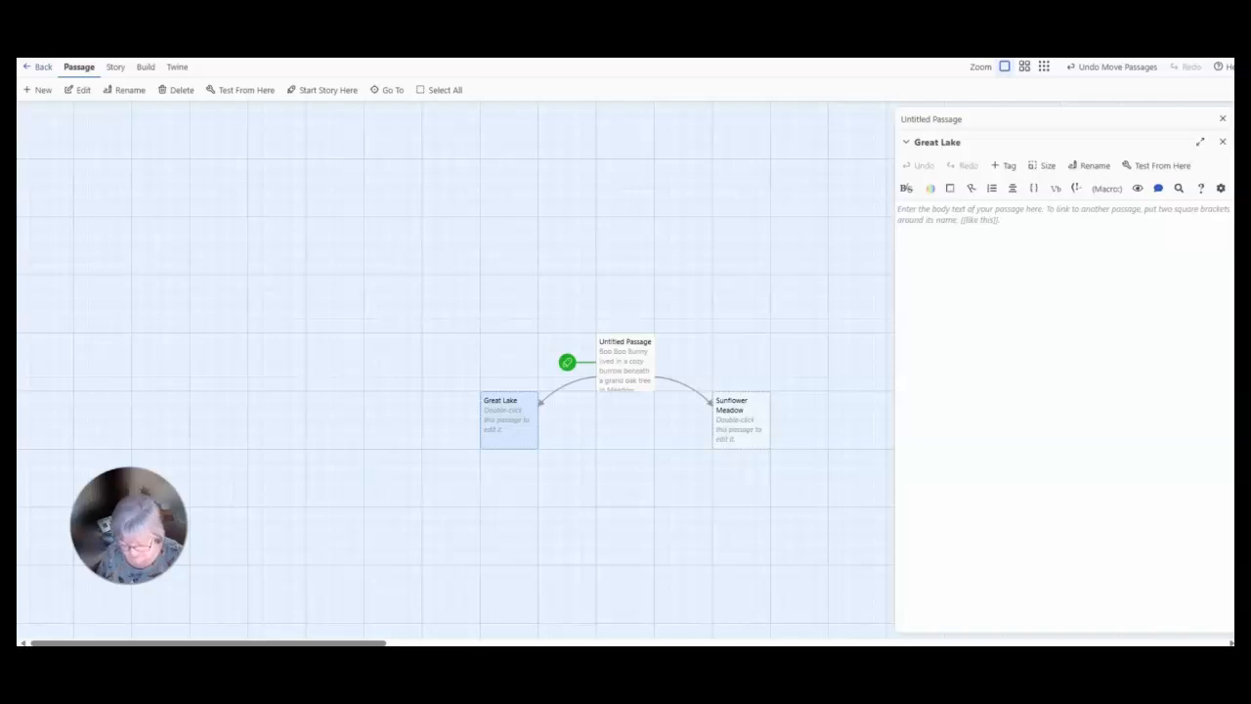
left_click(946, 217)
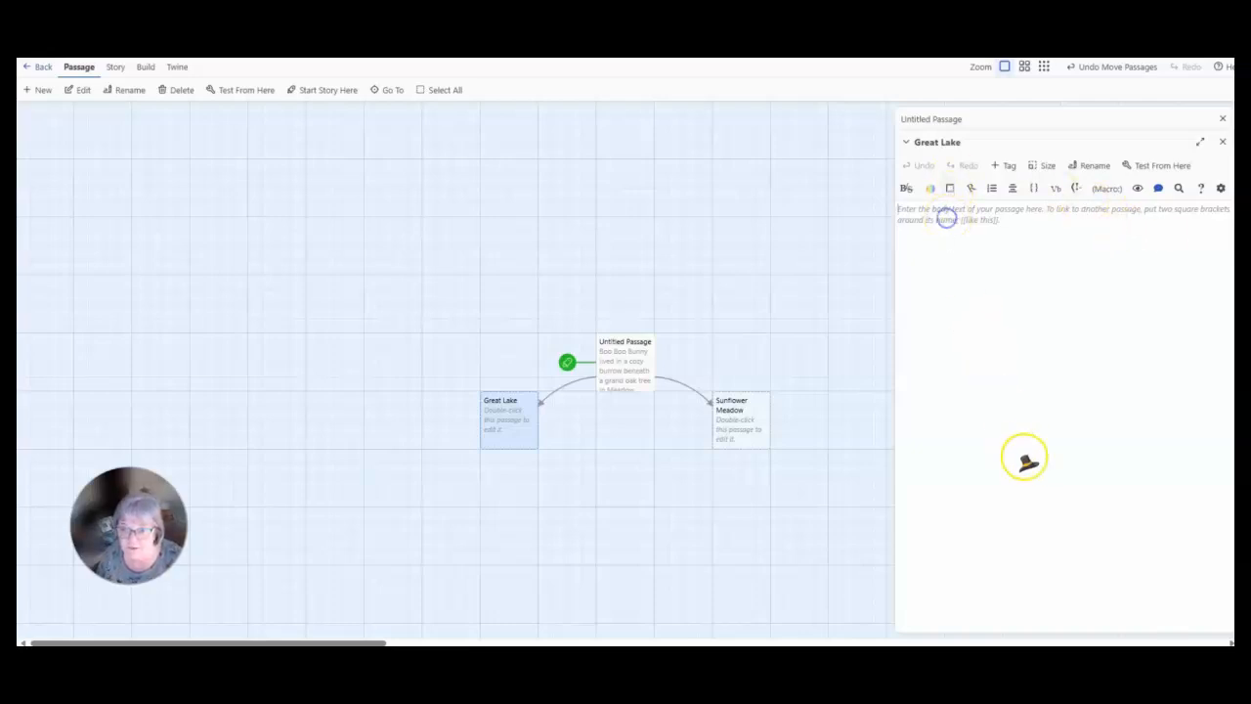
type("Boo Boo and Finley made their way through the dense forest toward the Great Lake. Along the way, they heard a soft cry. A little robin was tangled in a thorn bush.  What should Boo Boo do?  Stop to help the robin. Continue to the lake—someone else might help.")
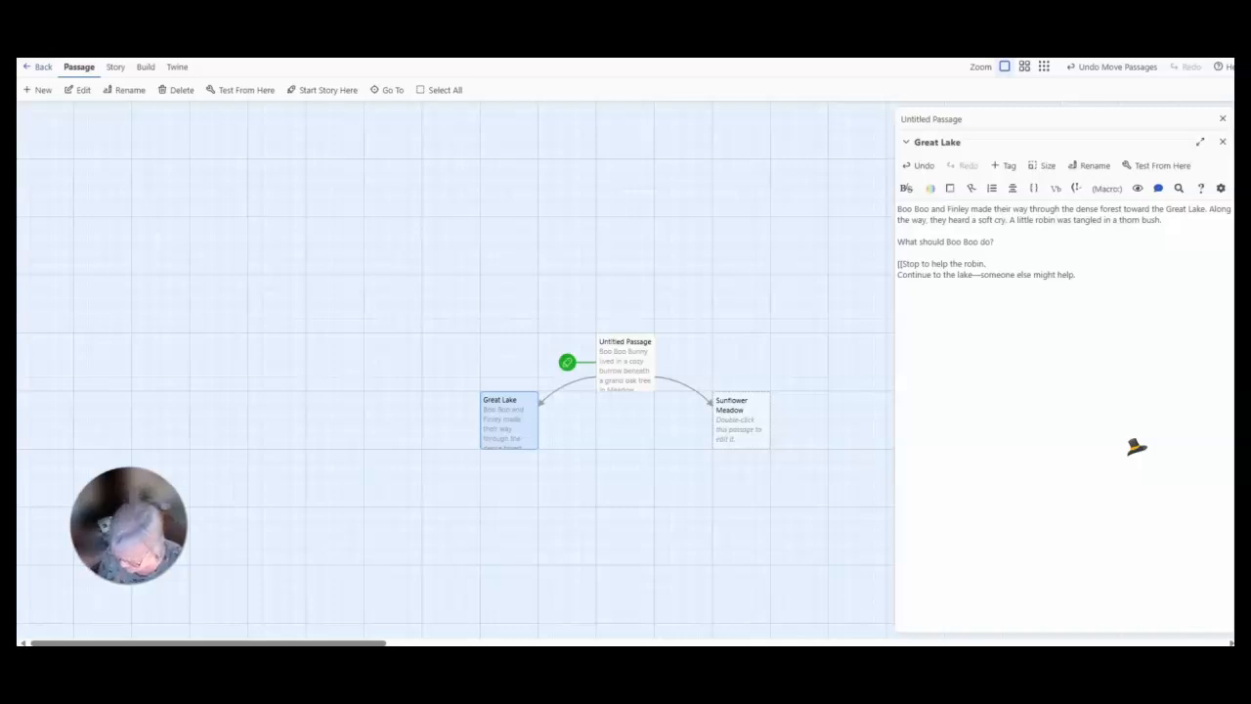
type("]")
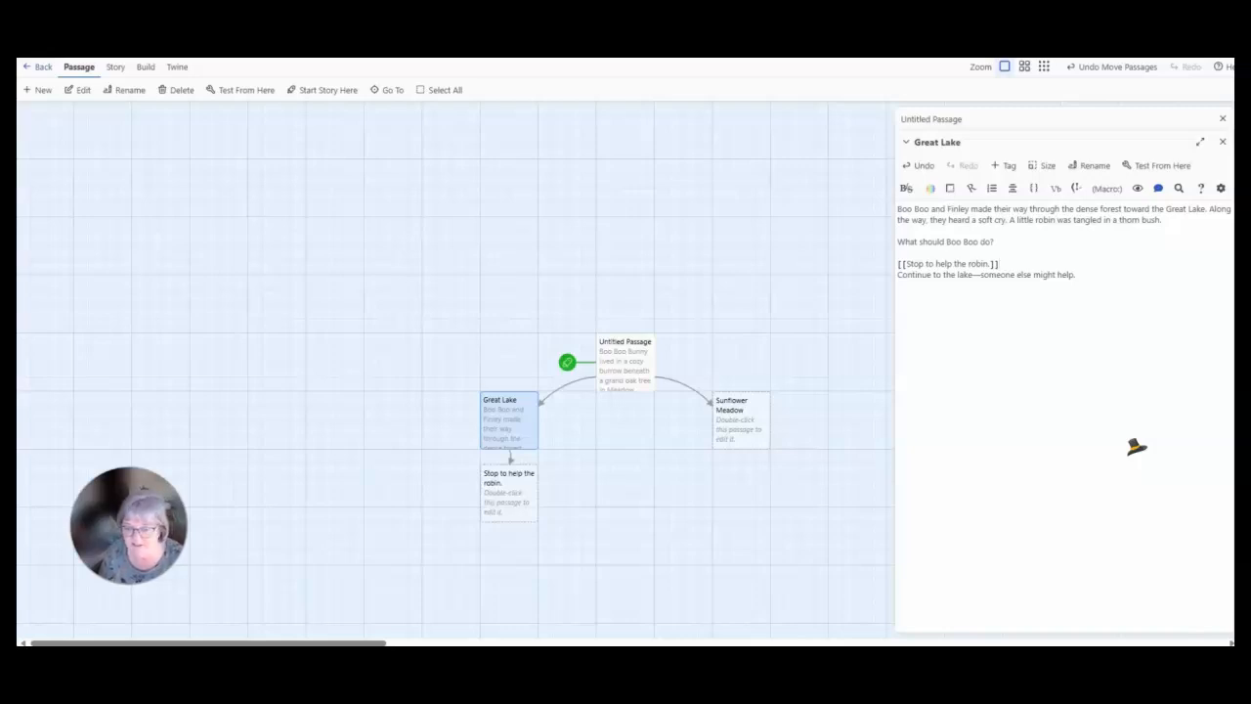
Step: Turn "Continue to the lake" into a double-bracket link and shift the "Stop to help the robin." passage left, away from its sibling passage
left_click(897, 277)
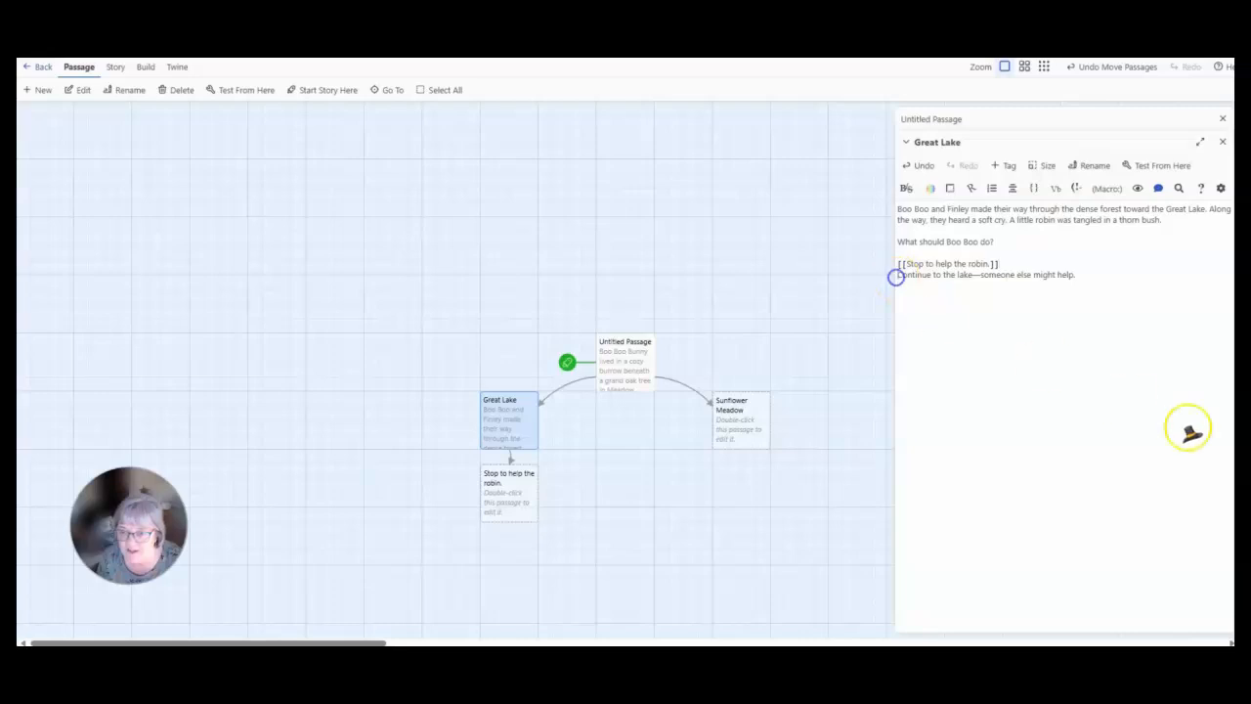
type("[[")
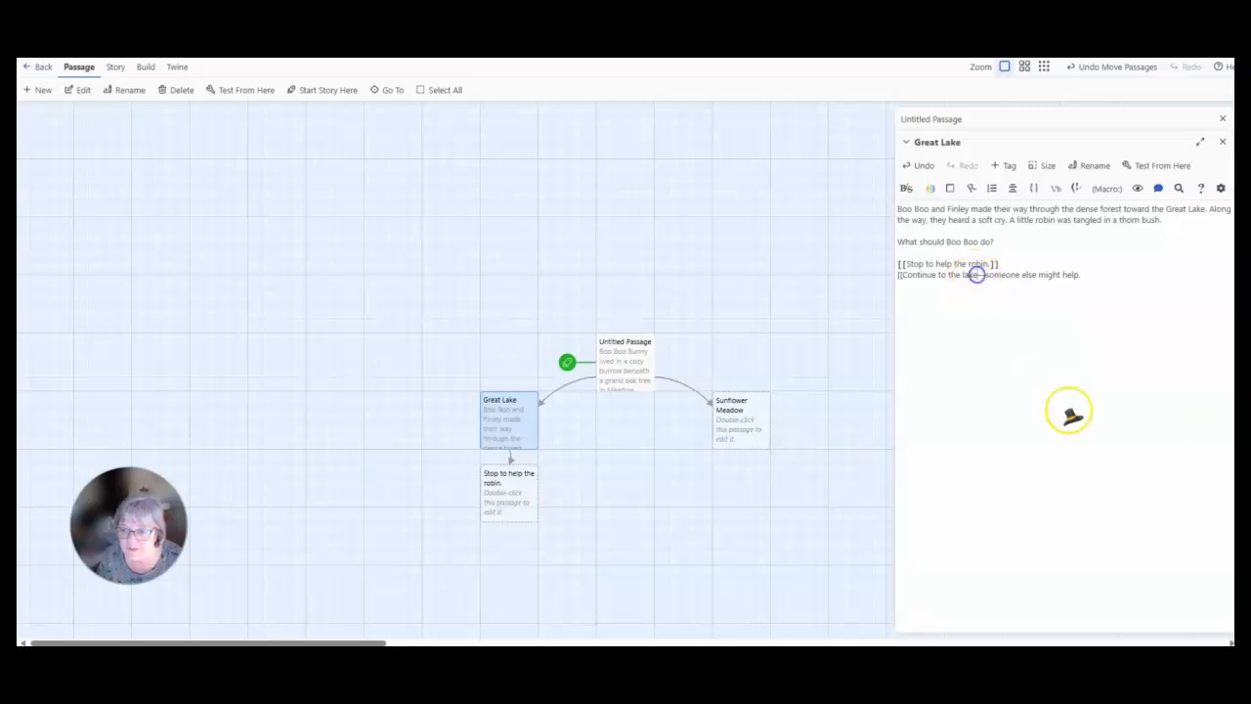
type("]]")
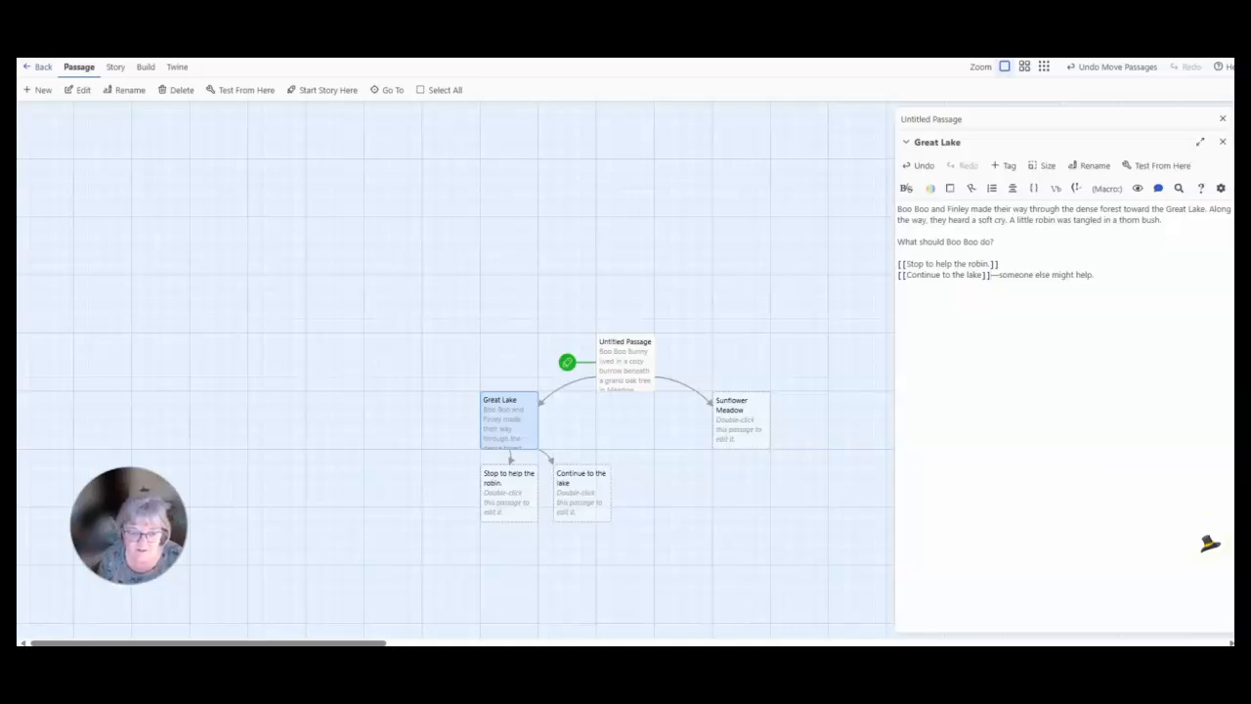
left_click(1186, 542)
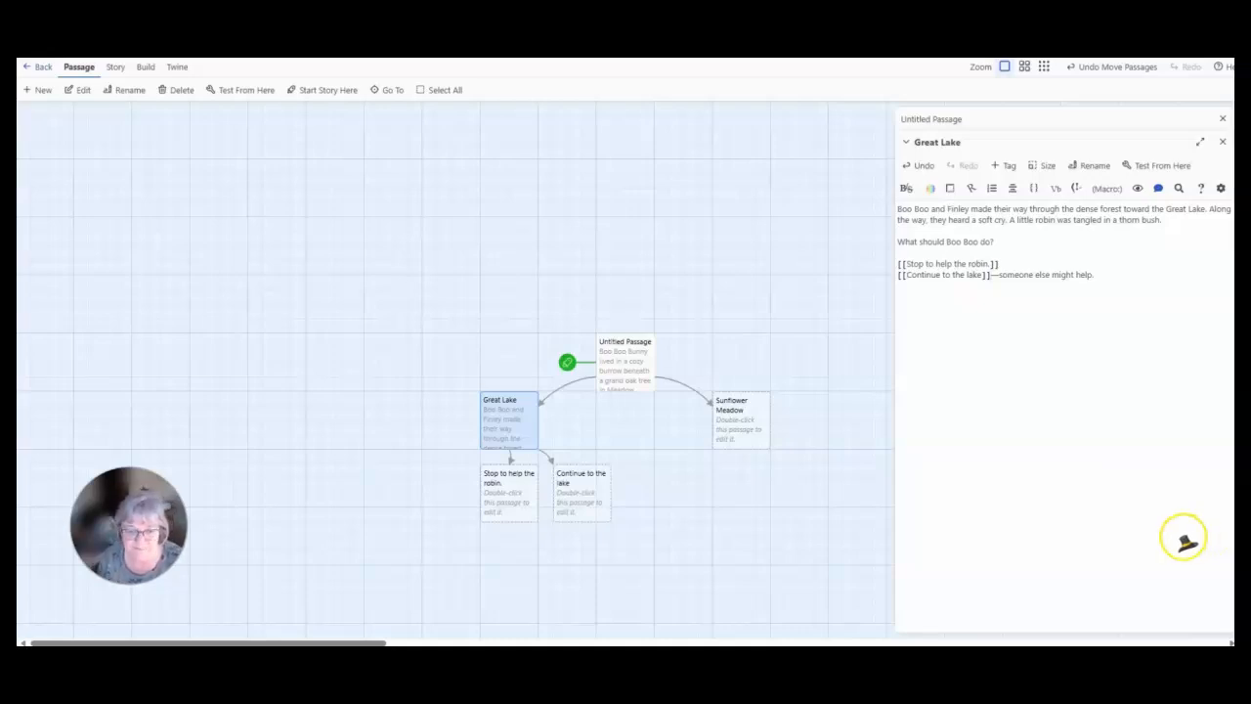
left_click_drag(514, 498, 474, 500)
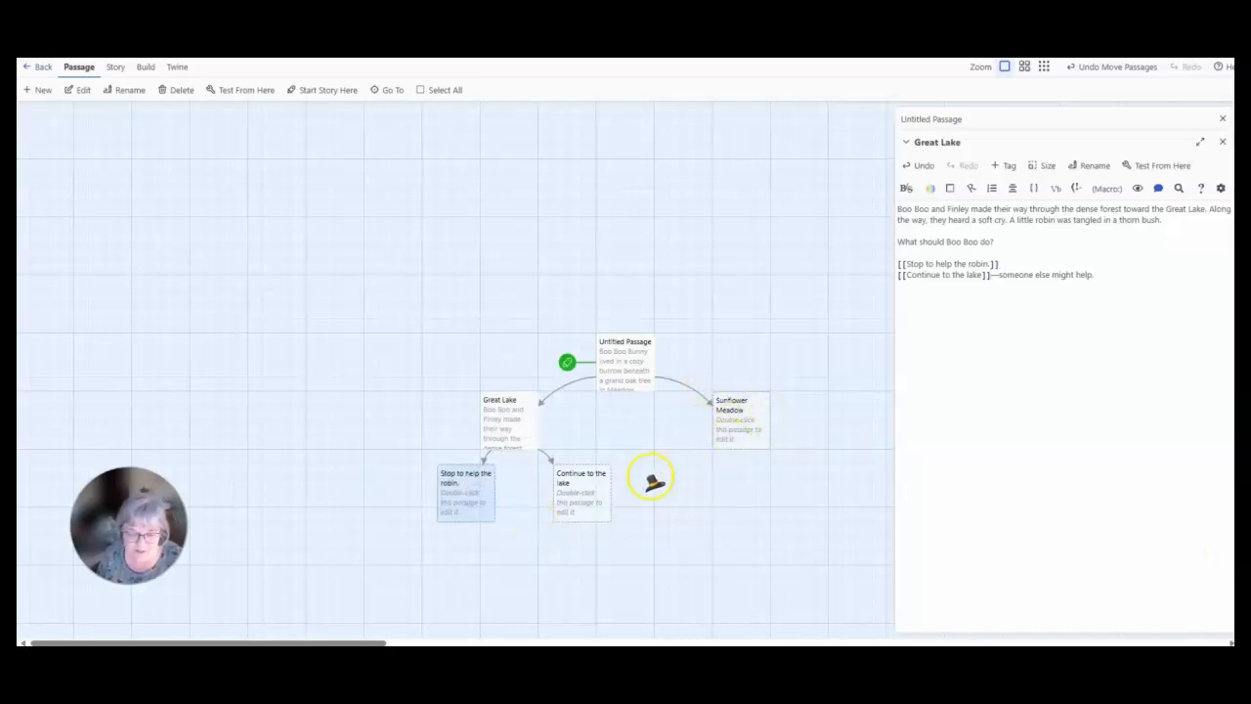
mouse_move(584, 491)
left_mouse_down()
mouse_move(564, 498)
mouse_move(561, 480)
mouse_move(587, 491)
left_mouse_up()
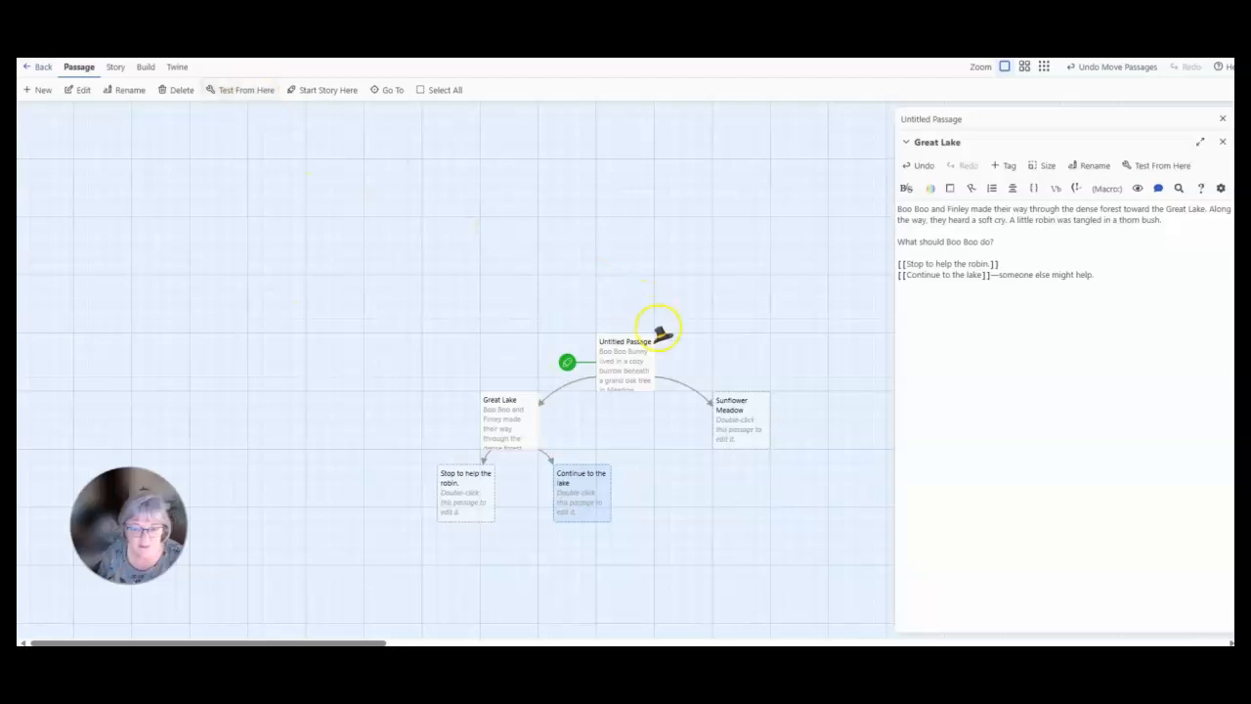
Step: Play the story through the Great Lake and "Stop to help the robin." links, and return to the story map
left_click(115, 66)
left_click(147, 68)
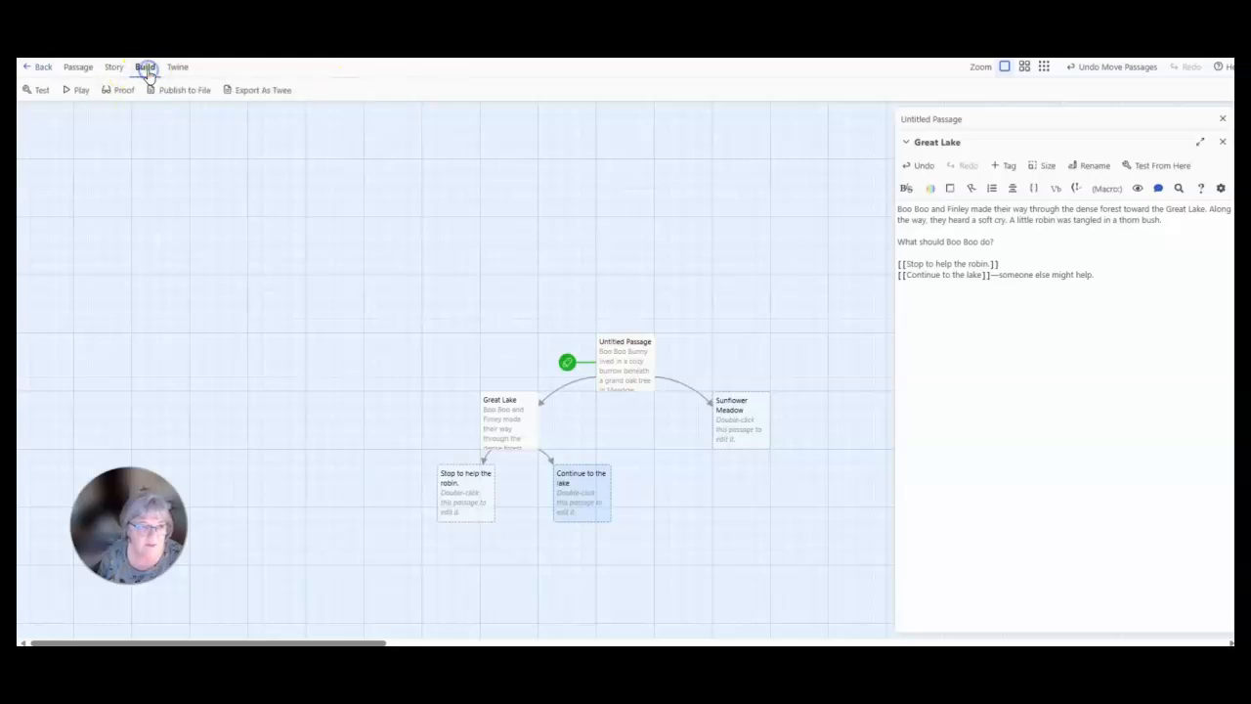
left_click(77, 91)
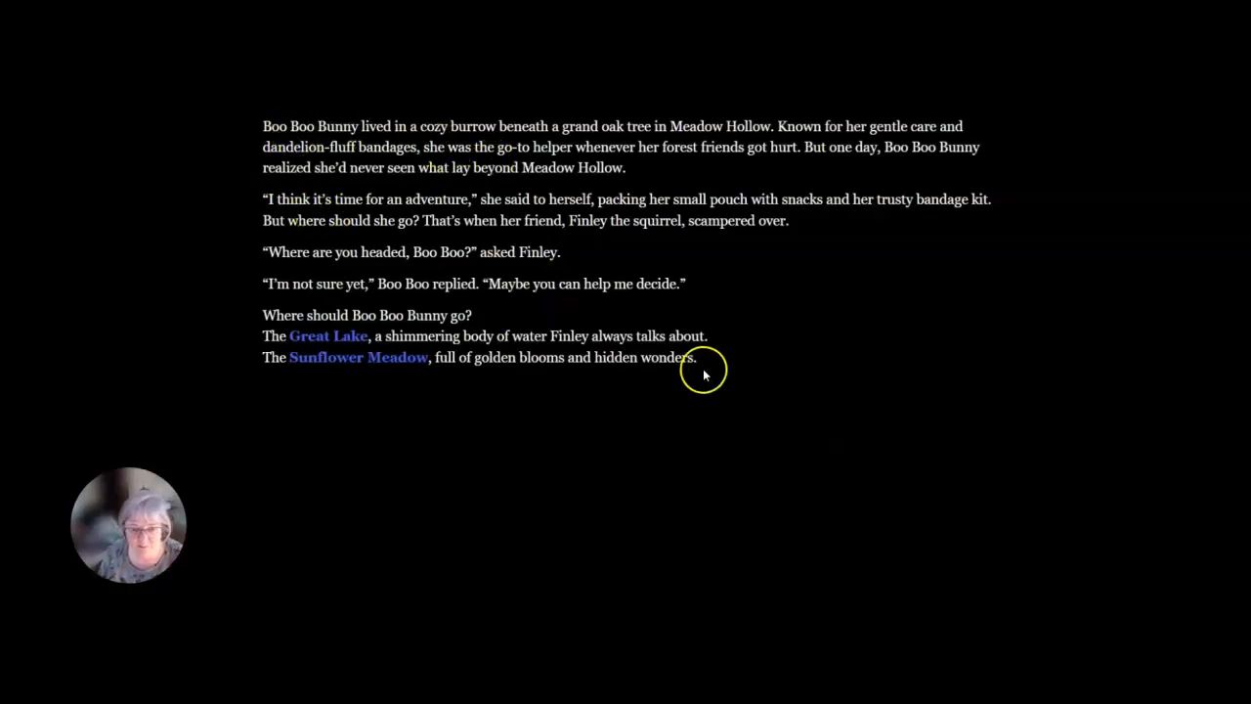
left_click(330, 342)
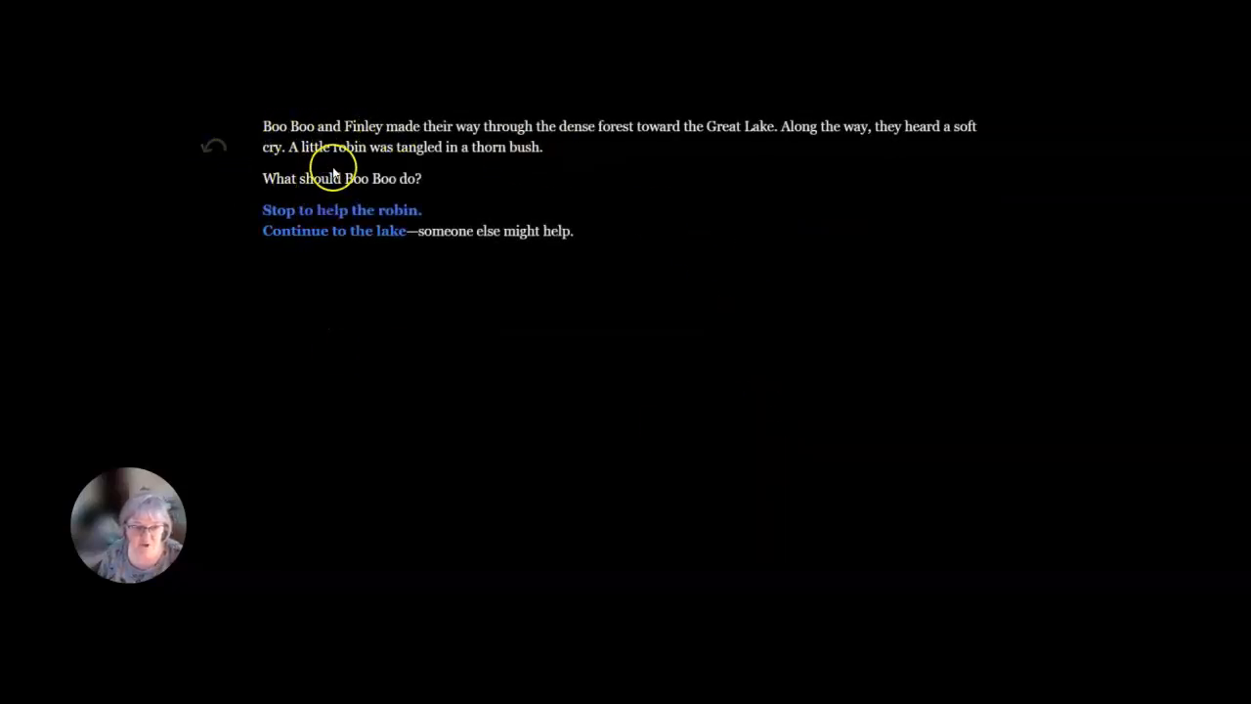
left_click(342, 212)
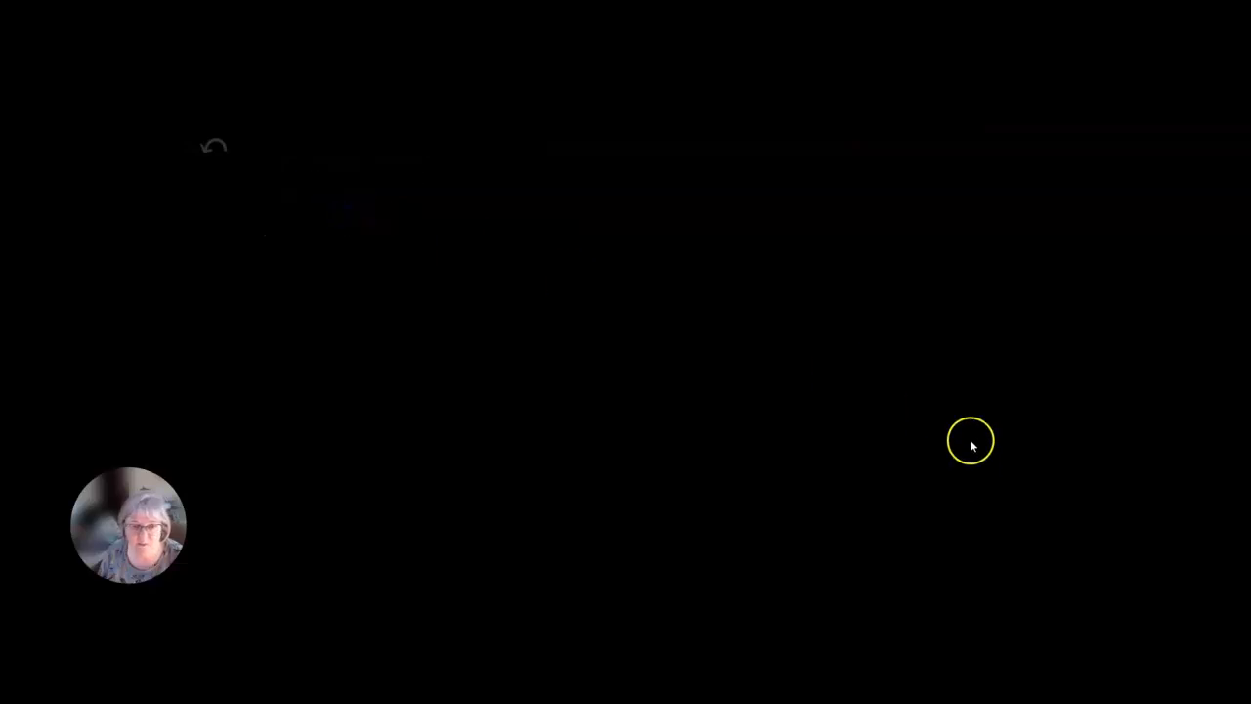
left_click(216, 146)
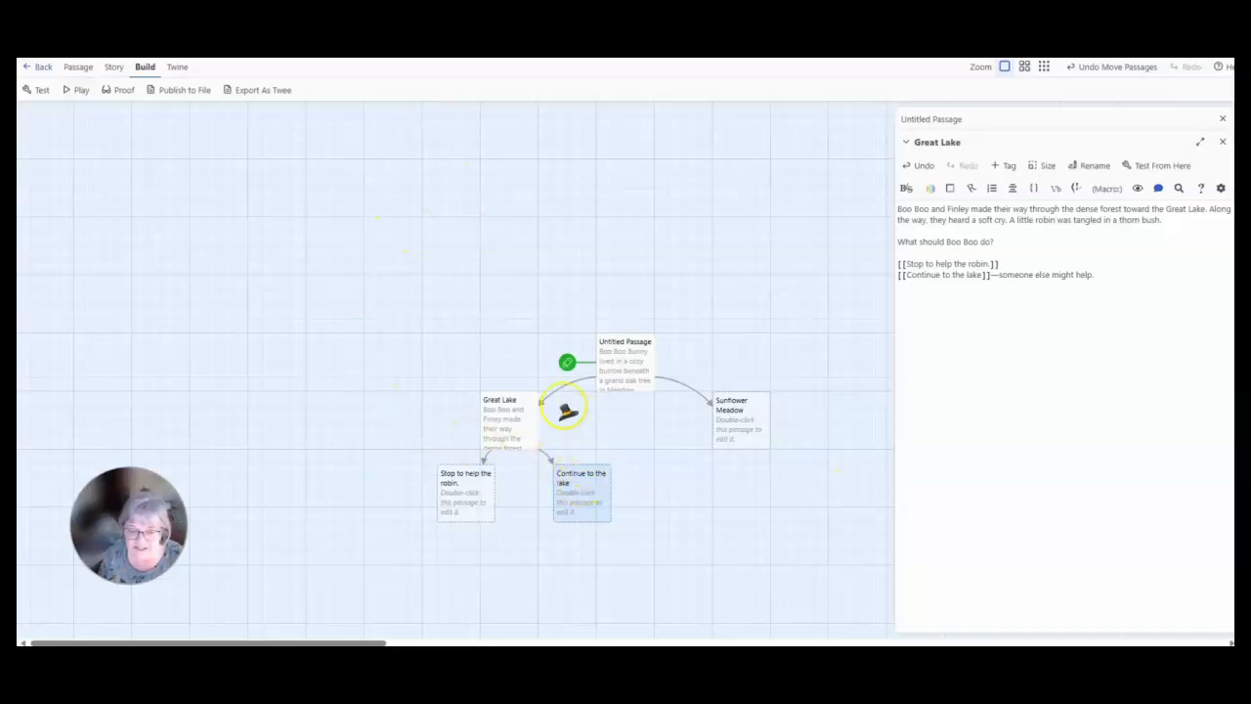
Step: Reopen the opening passage, still called "Untitled Passage", and rename it "Start"
double_click(745, 422)
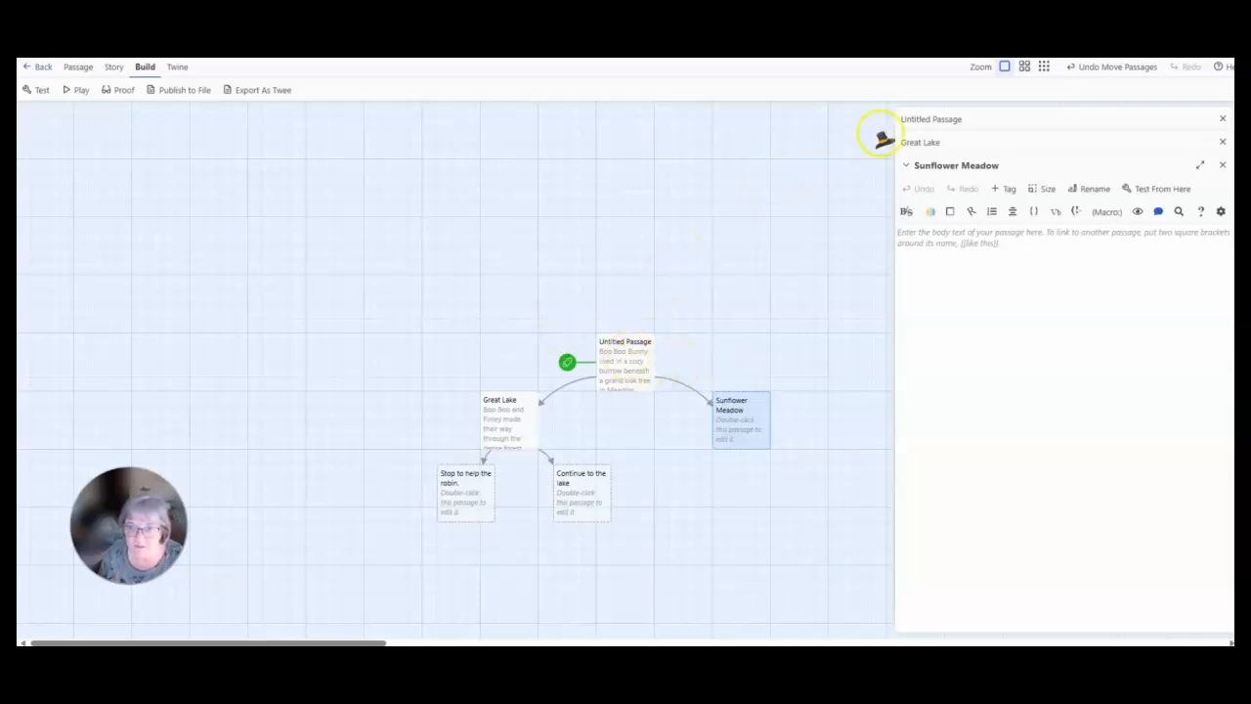
left_click(945, 121)
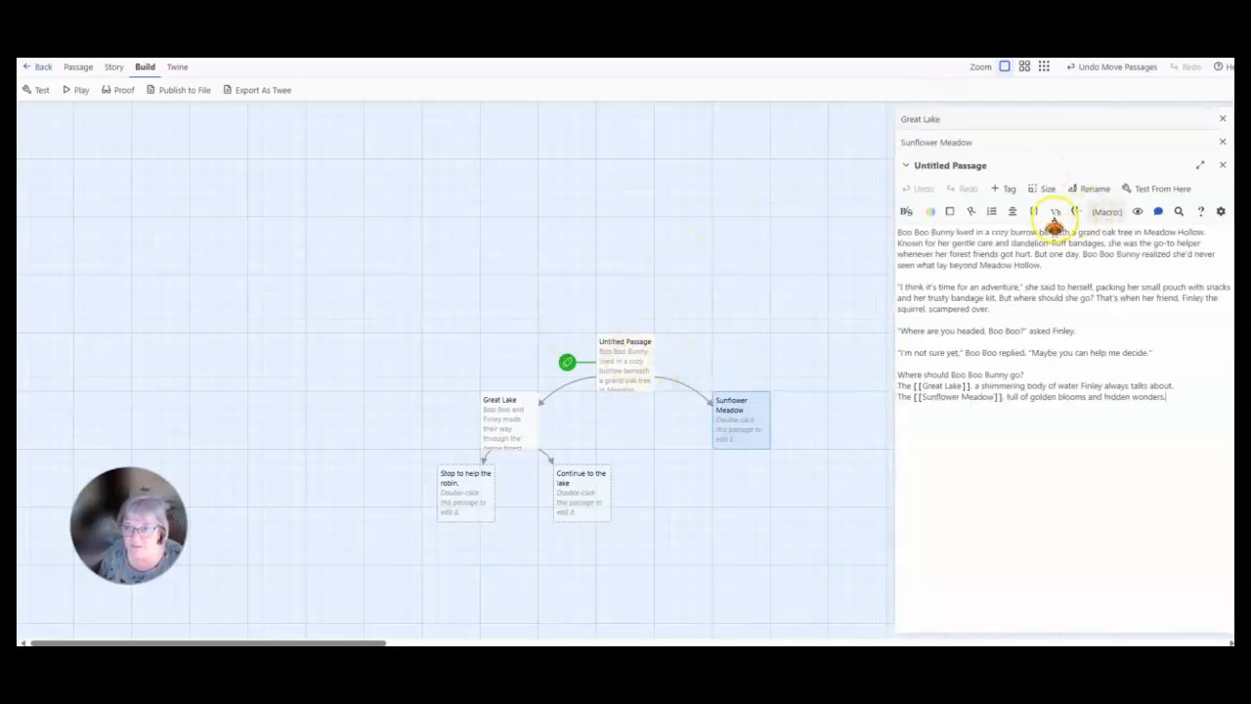
left_click(612, 355)
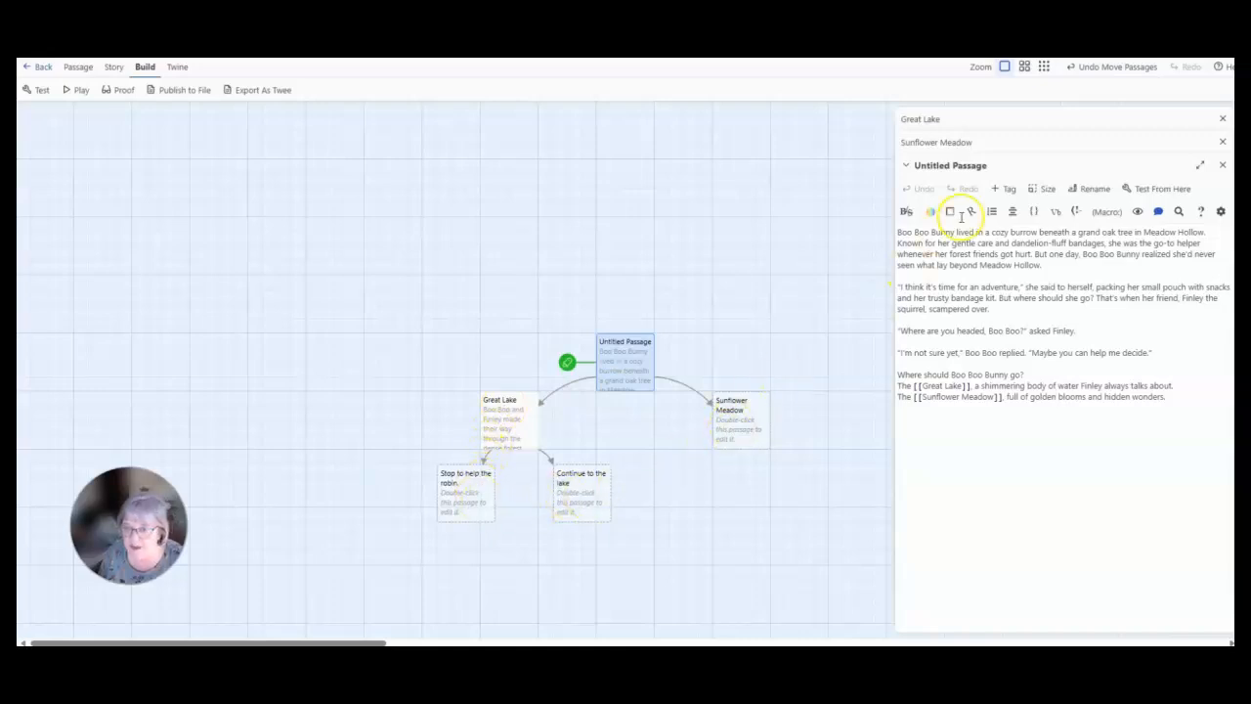
left_click(1087, 189)
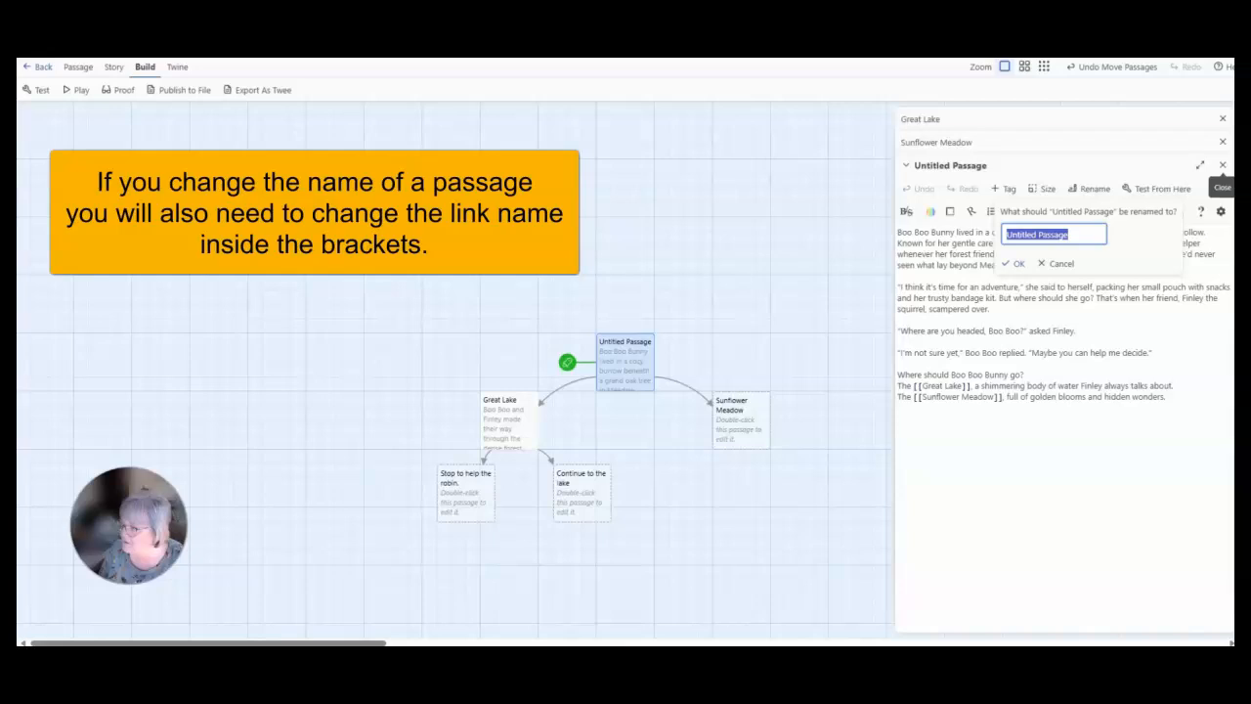
left_click(1080, 235)
left_click(1079, 235)
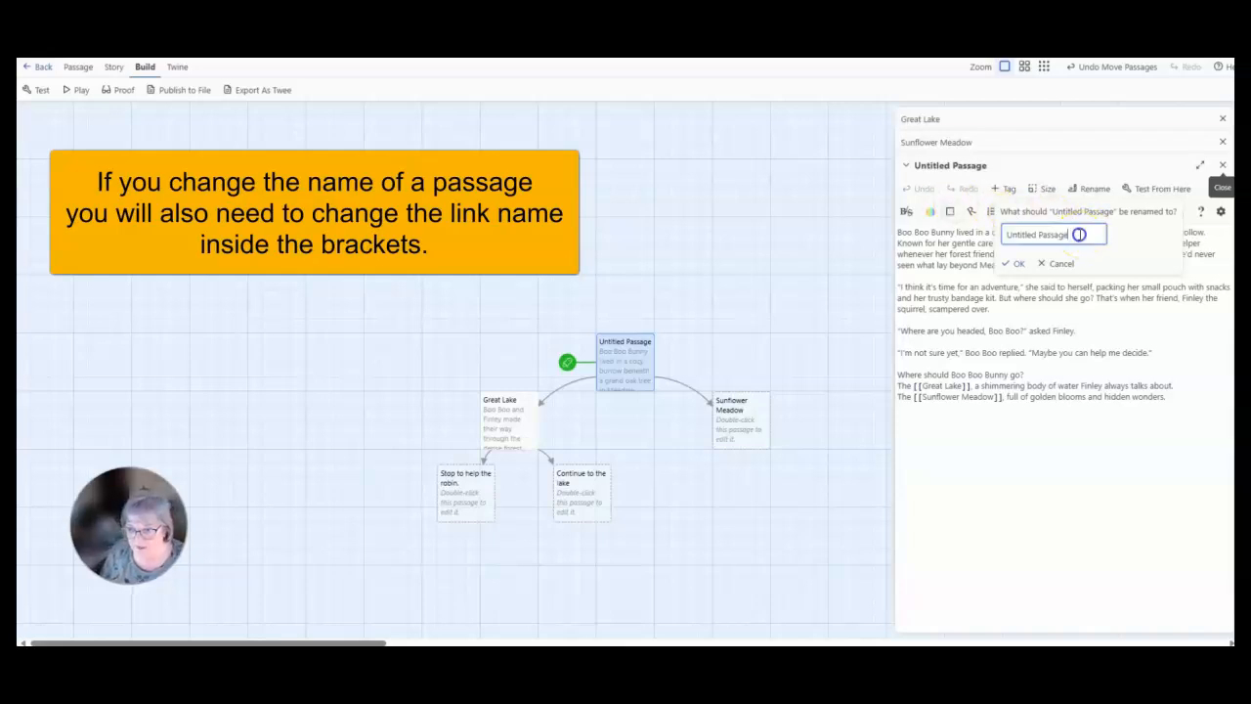
left_click_drag(1077, 234, 1004, 227)
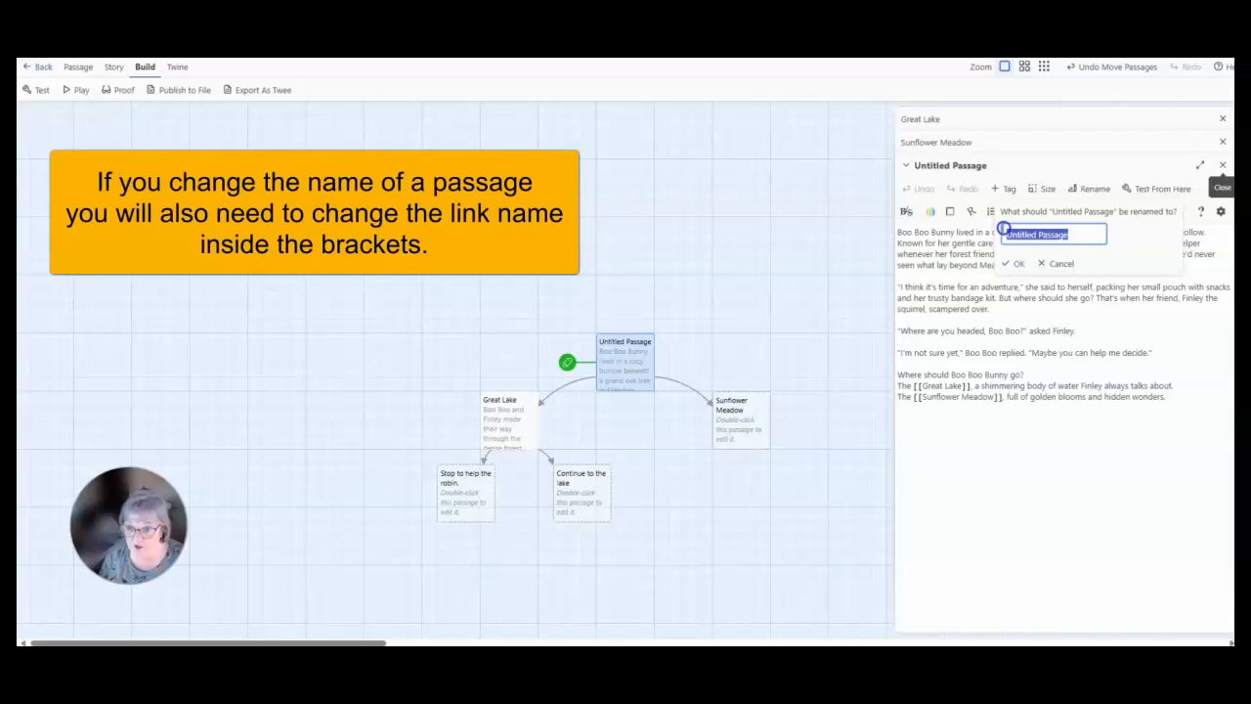
type("c")
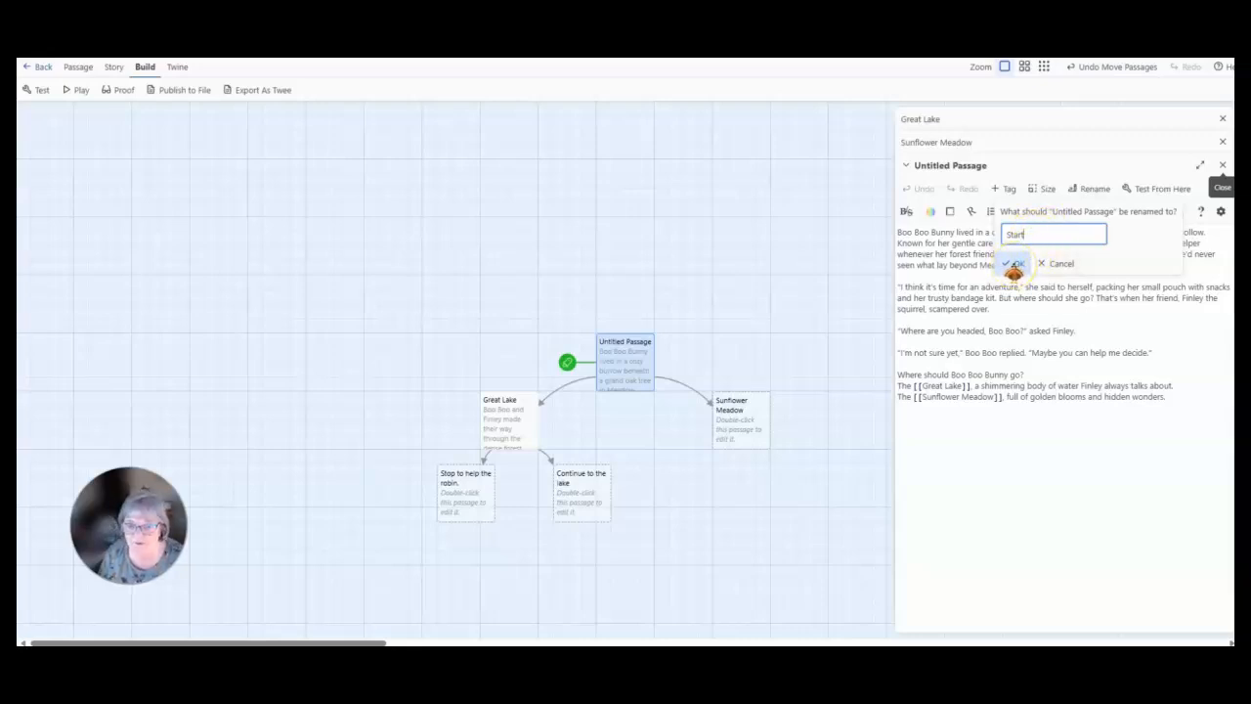
left_click(1013, 264)
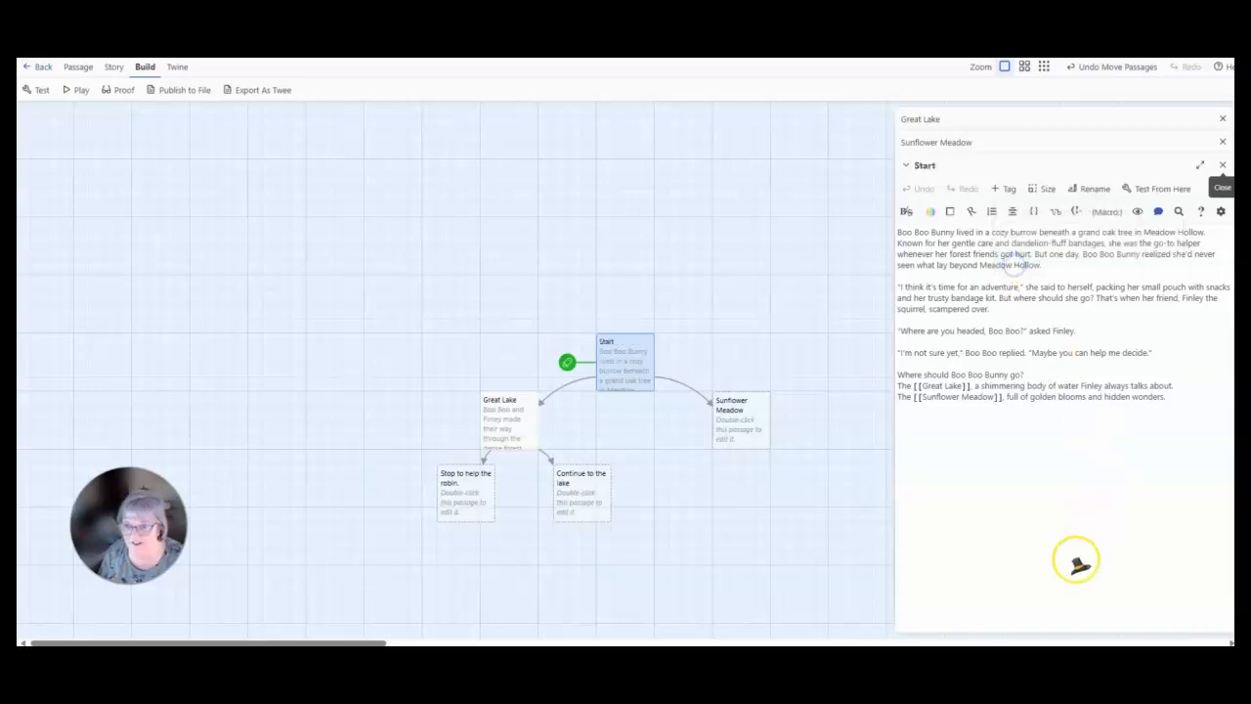
left_click(609, 377)
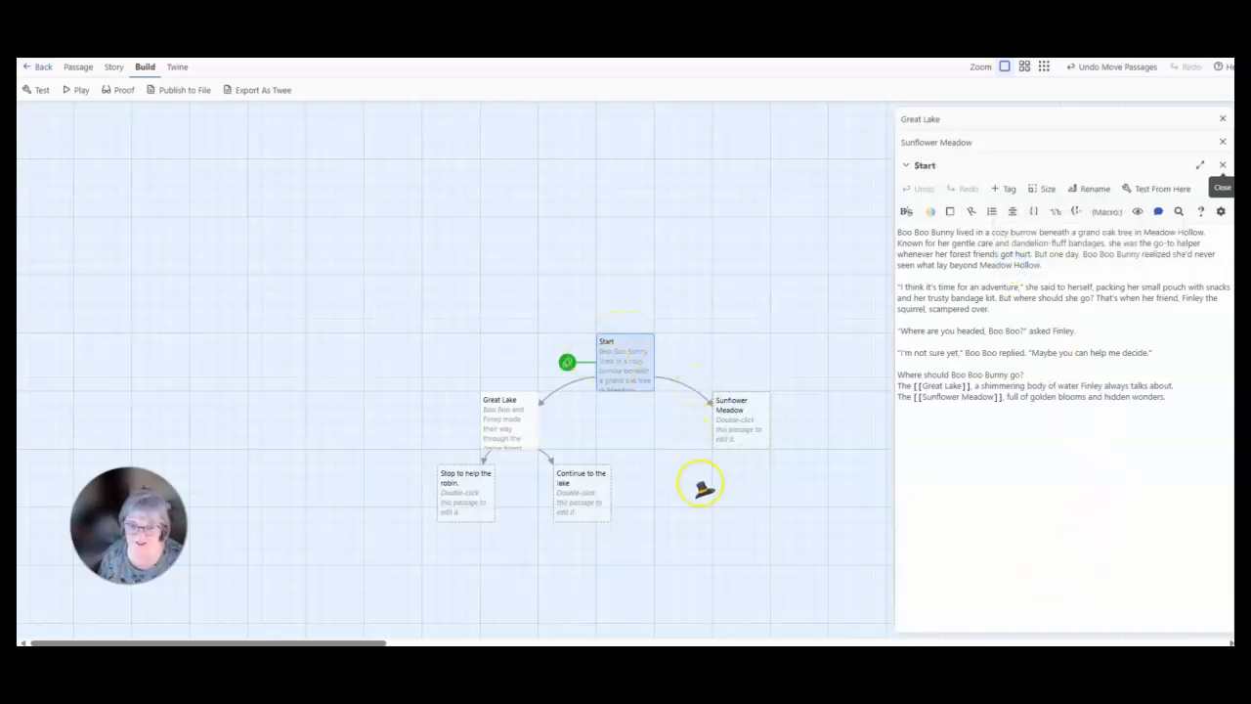
left_click(737, 427)
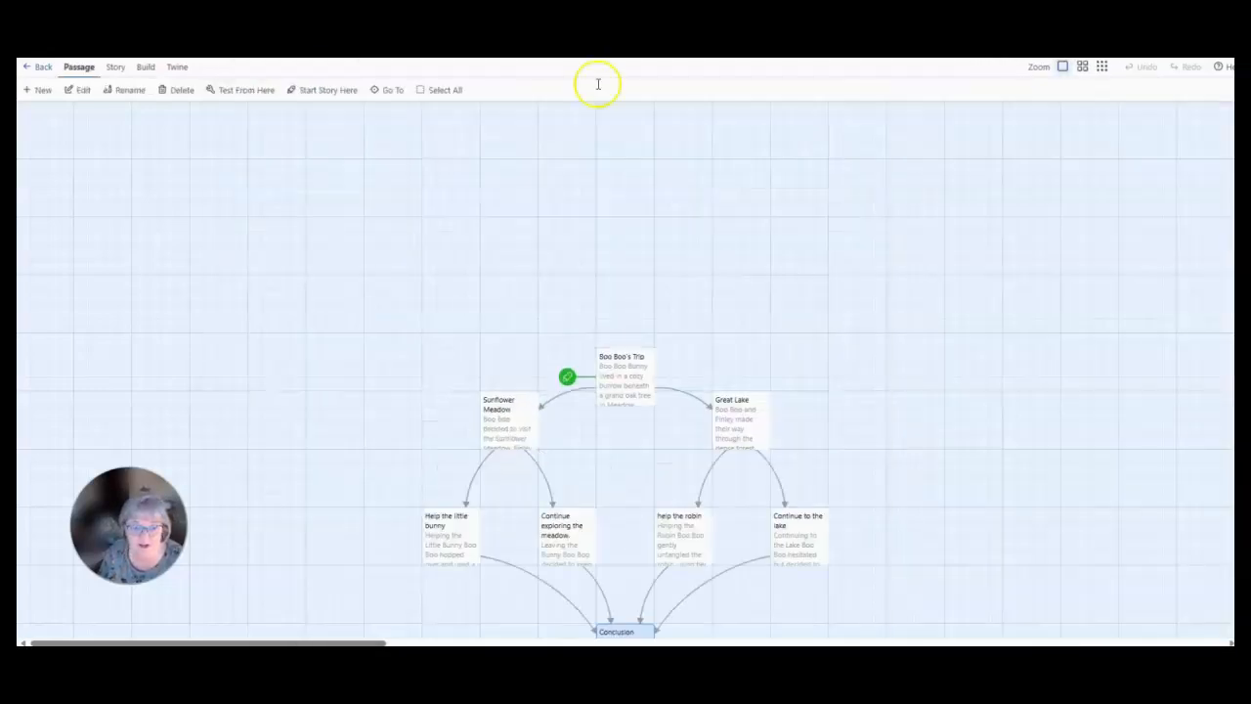
Step: Review the finished example's passage map from "Boo Boo's Trip" down to "Conclusion", and return to the story library
scroll(1124, 224, "down", 3)
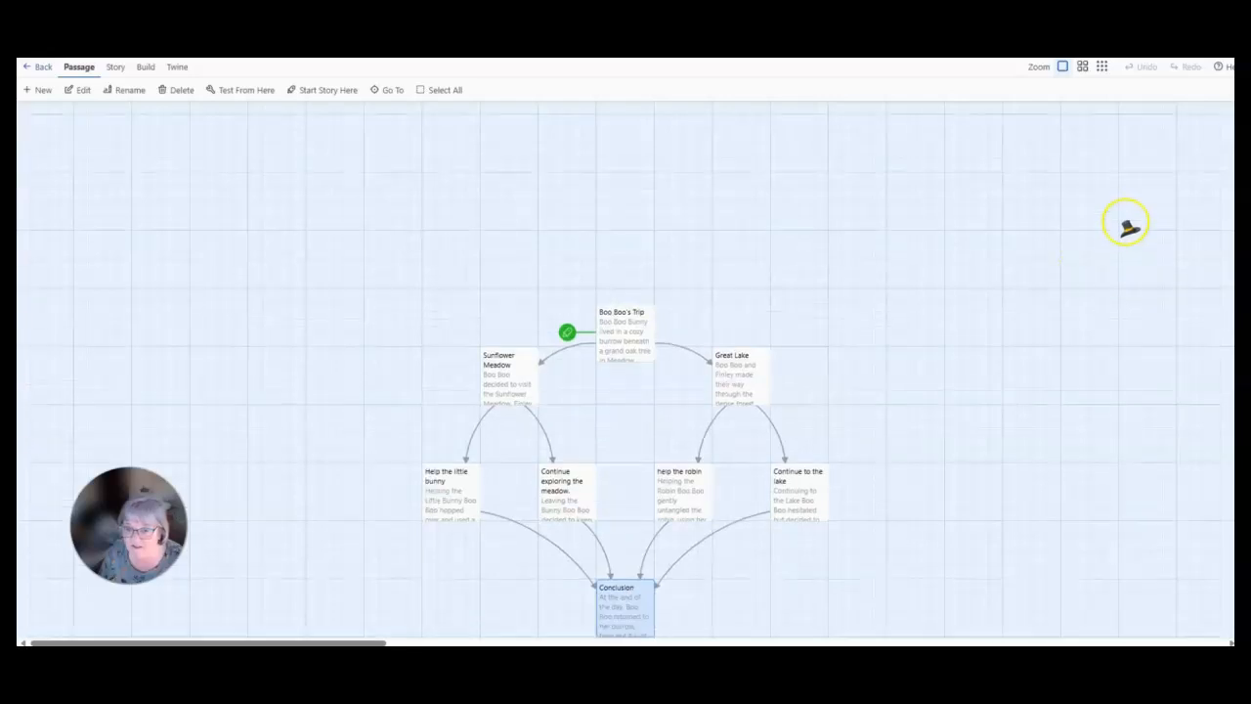
scroll(1129, 227, "up", 1)
left_click(970, 231)
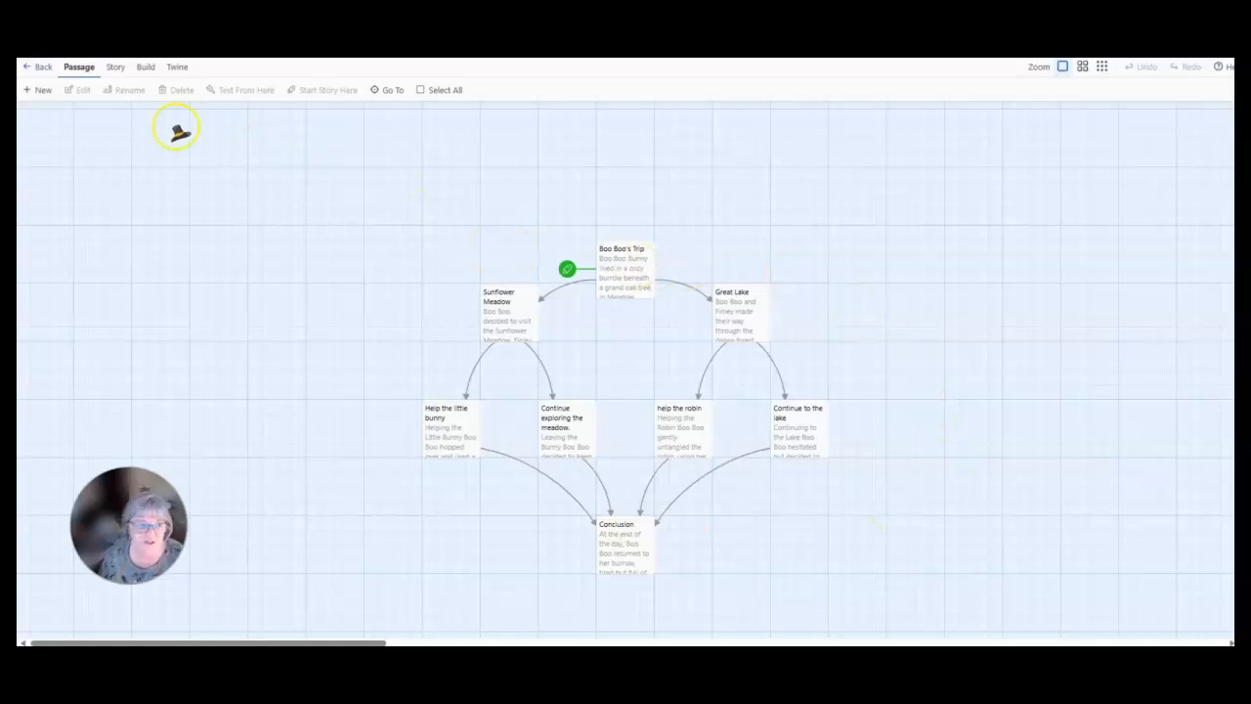
left_click(39, 68)
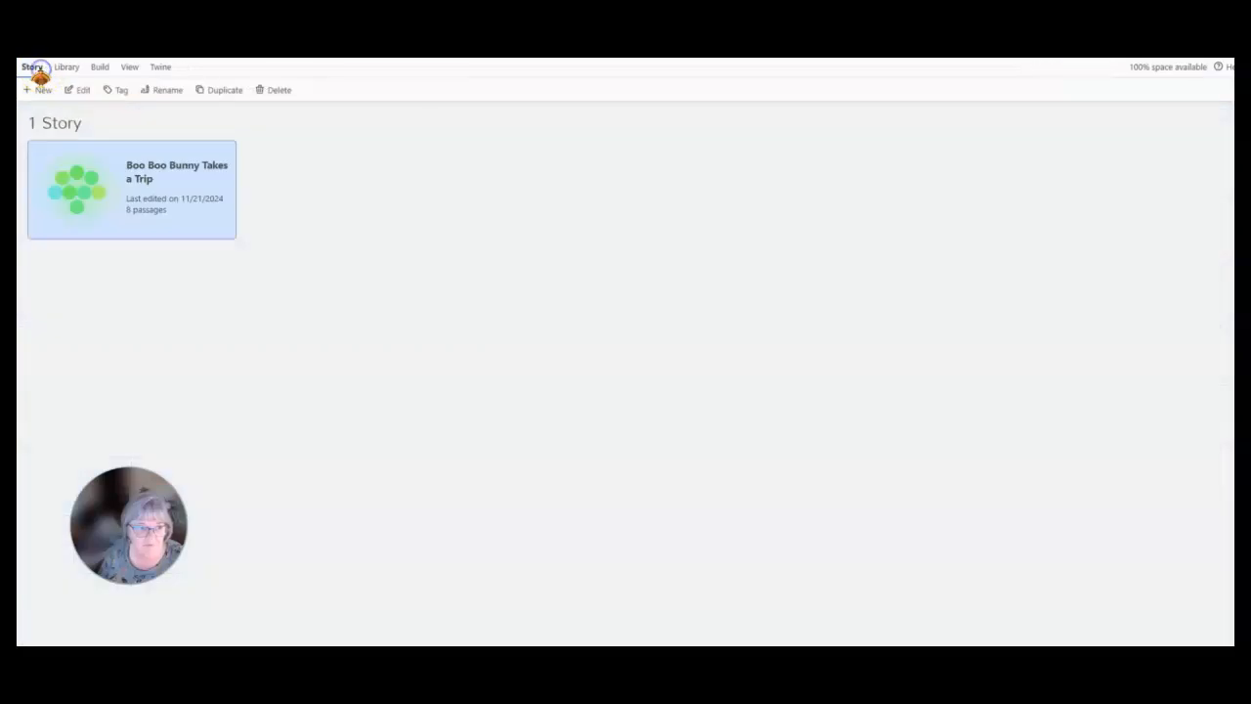